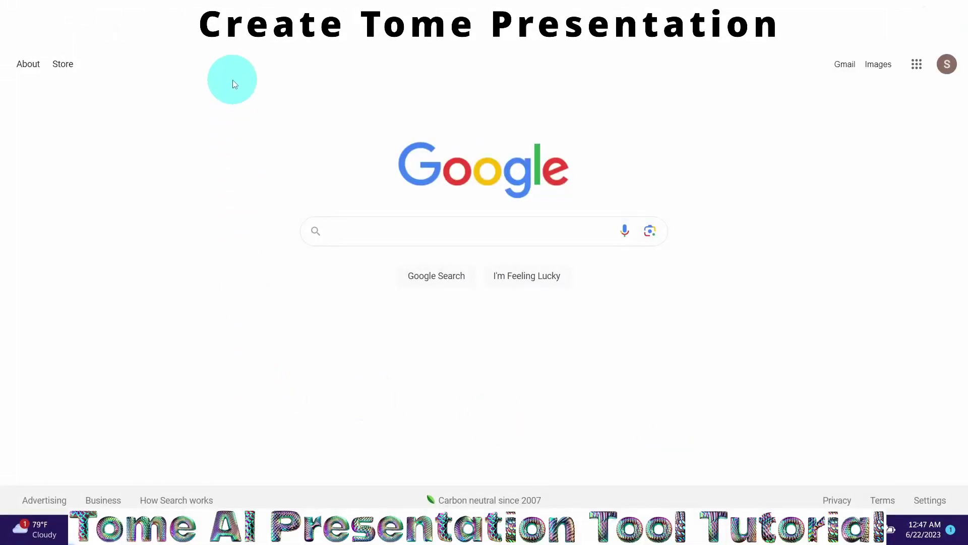
# Step: Go to tome.app by entering 'tome' in the browser address bar
pyautogui.click(236, 49)
pyautogui.write('tome')
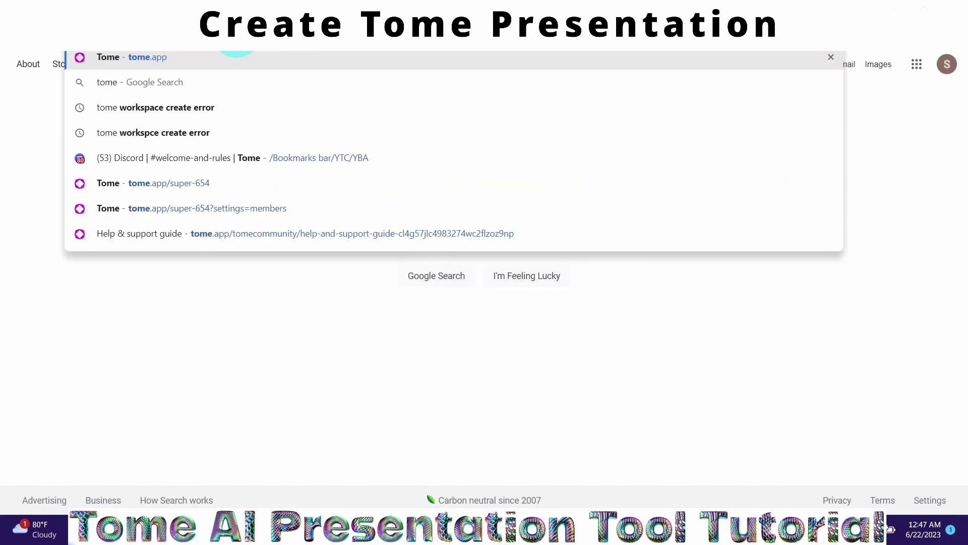
pyautogui.press('Return')
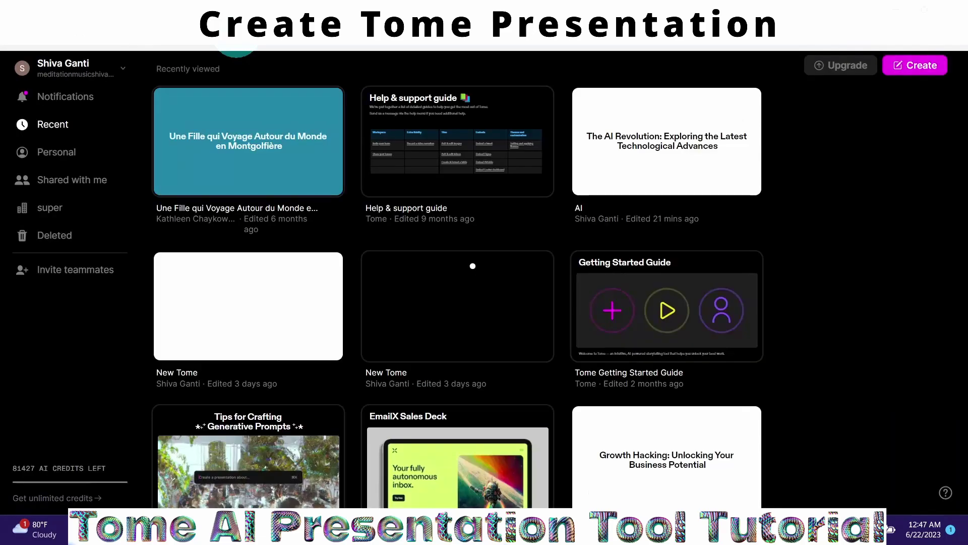
# Step: Start a new tome and ask the AI for an outline on 'What are the major technological advances in Artificial Intelligence ?'
pyautogui.click(900, 67)
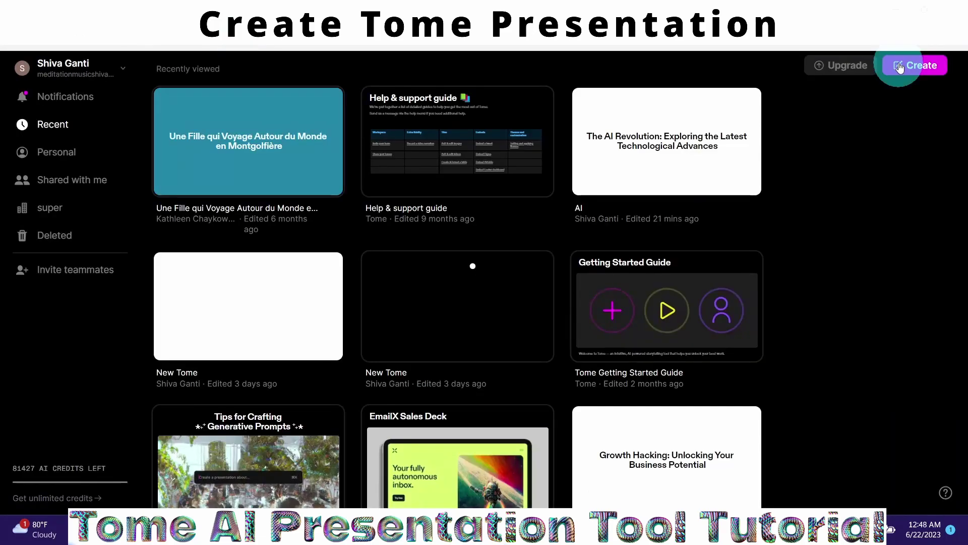
pyautogui.click(439, 466)
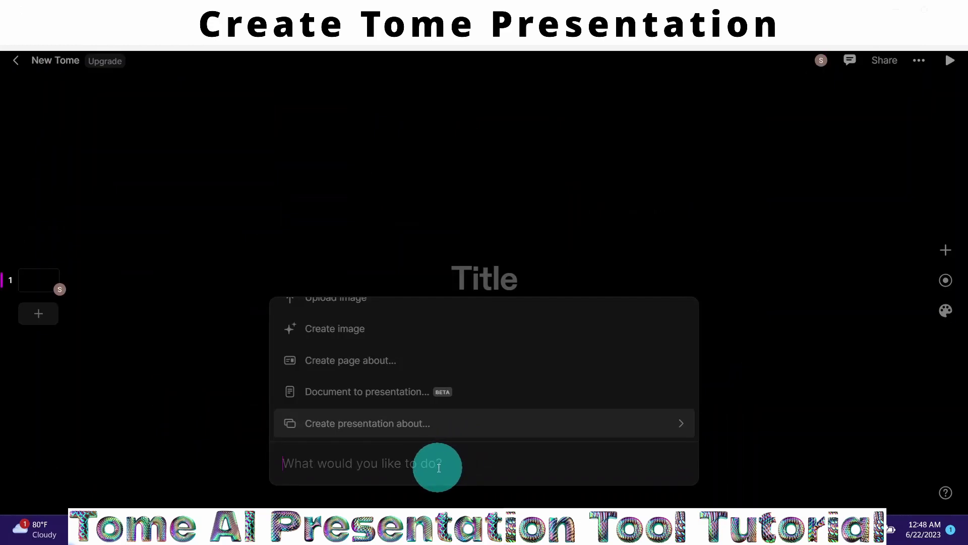
pyautogui.write('What are the major technological advances in Artificial Intelligence ?')
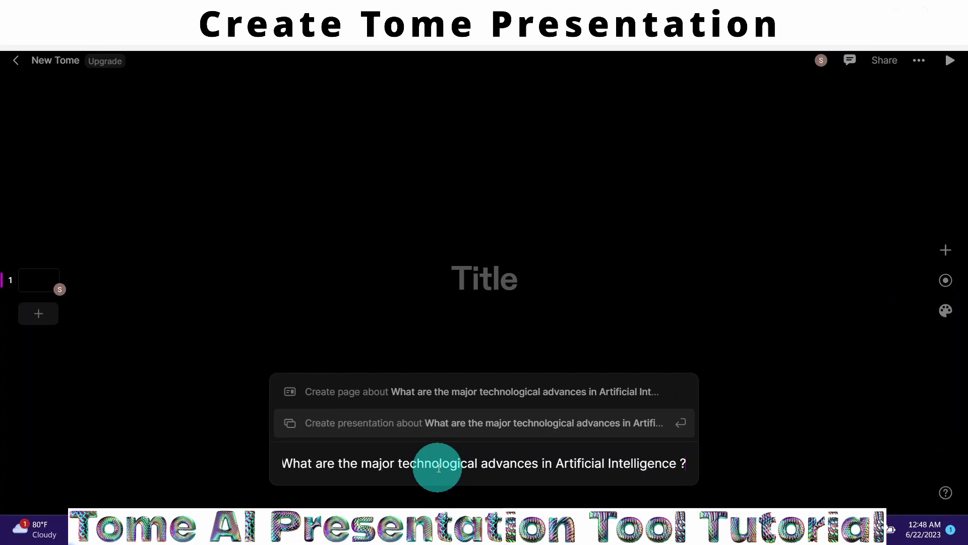
pyautogui.press('Return')
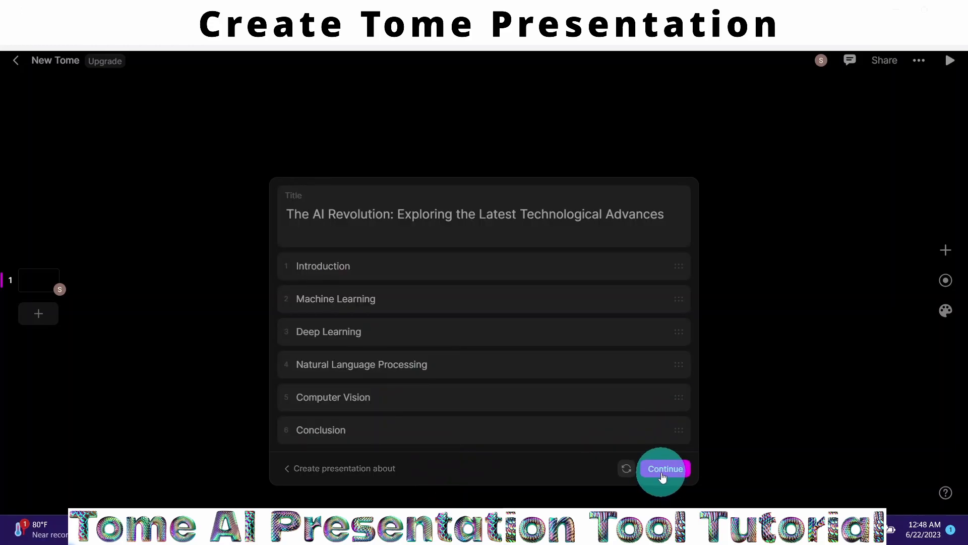
# Step: Generate the full deck from the outline and review the Machine Learning, Introduction, Deep Learning and NLP slides
pyautogui.click(662, 470)
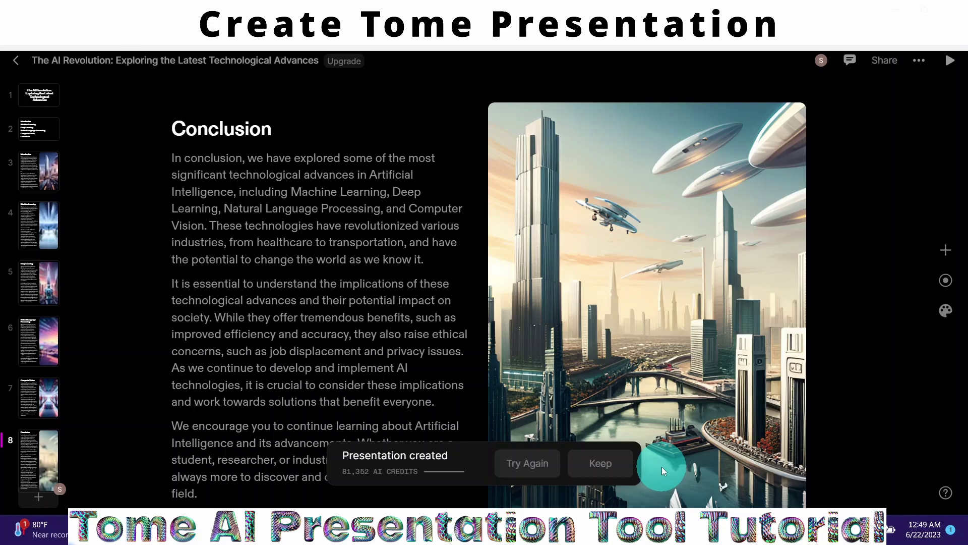
pyautogui.click(39, 225)
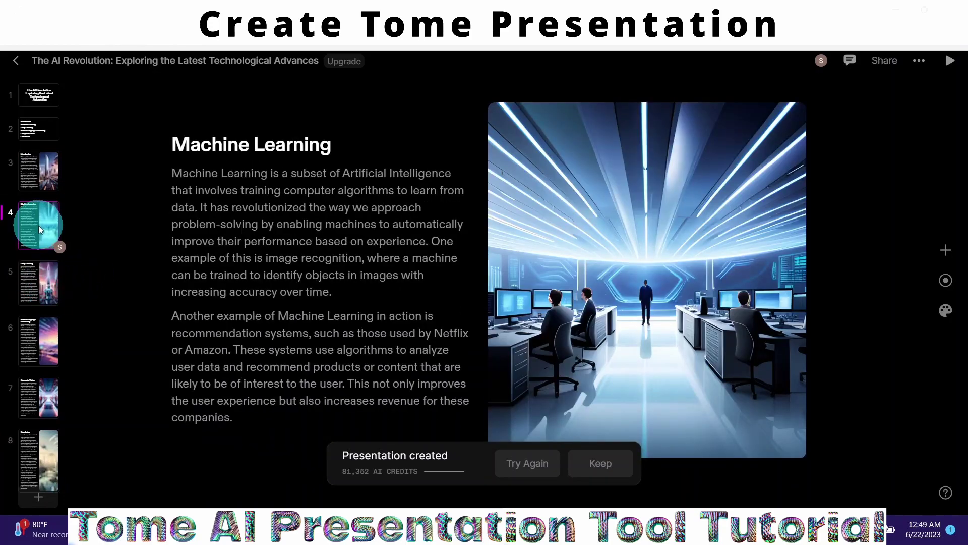
pyautogui.click(31, 173)
pyautogui.click(35, 277)
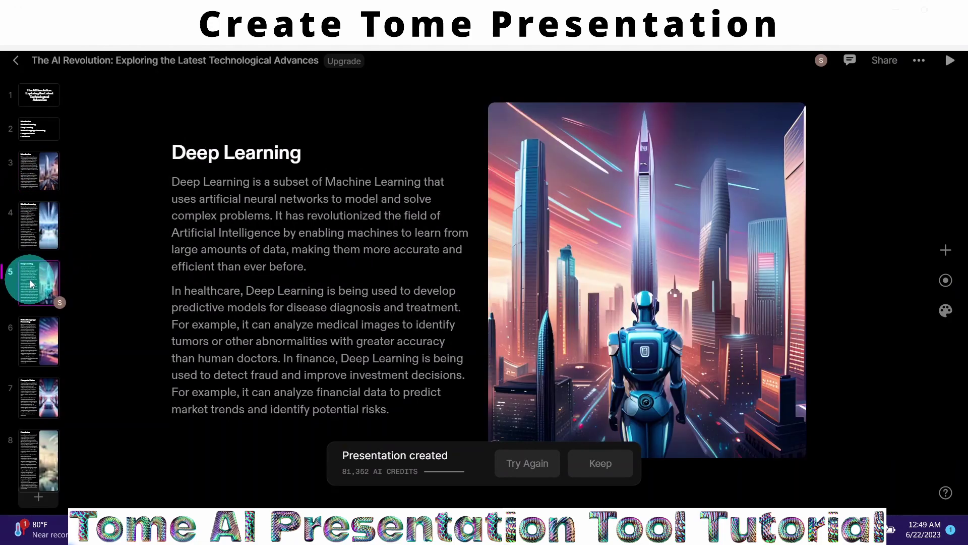
pyautogui.click(41, 337)
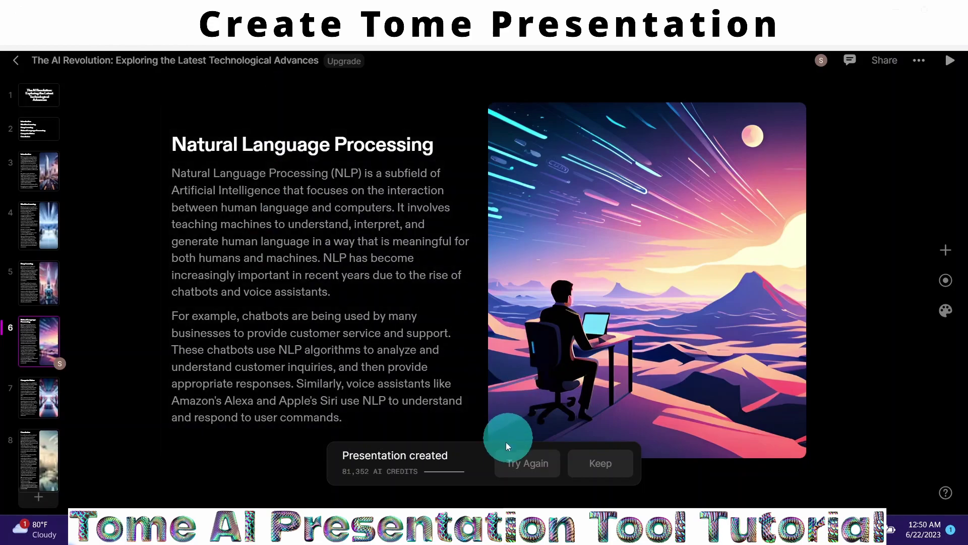
# Step: Discard the deck and regenerate the outline and presentation from the same prompt
pyautogui.click(522, 471)
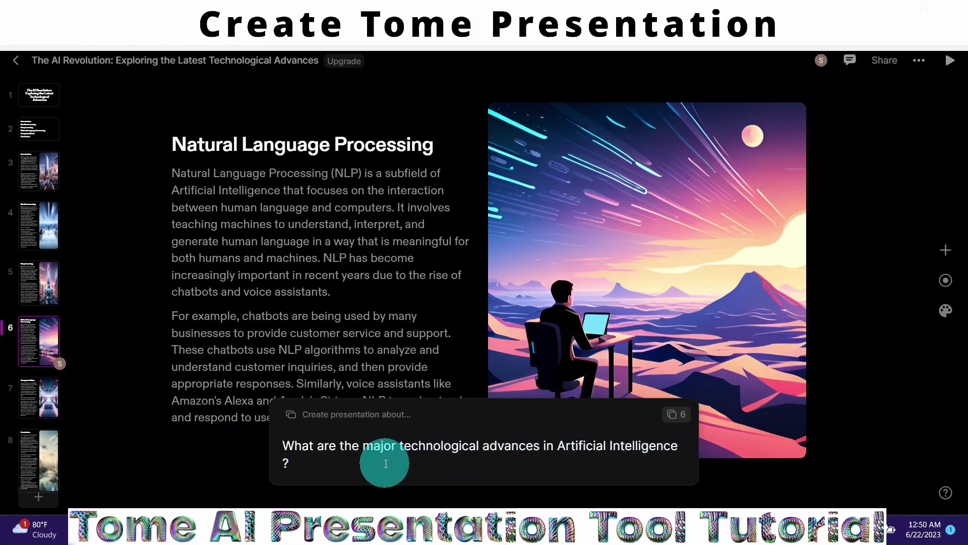
pyautogui.press('Return')
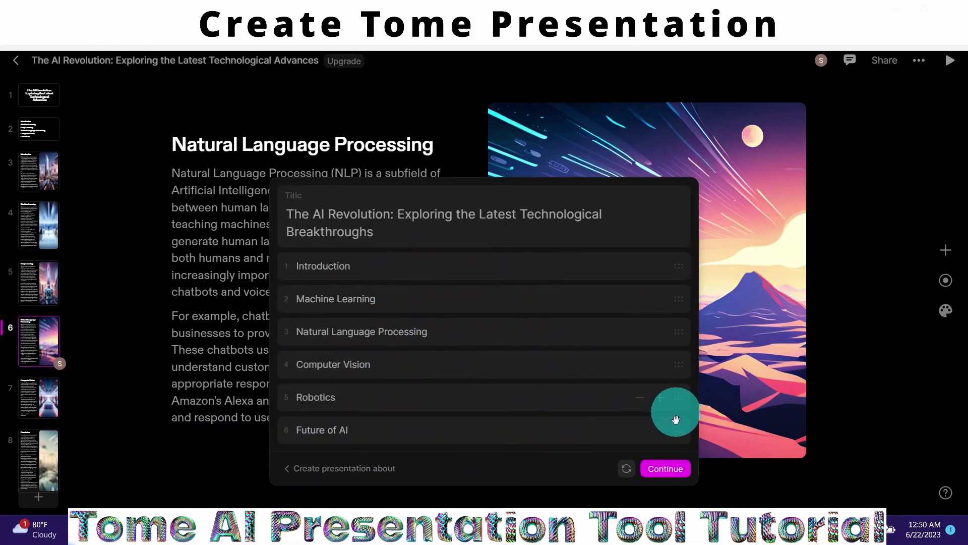
pyautogui.click(665, 469)
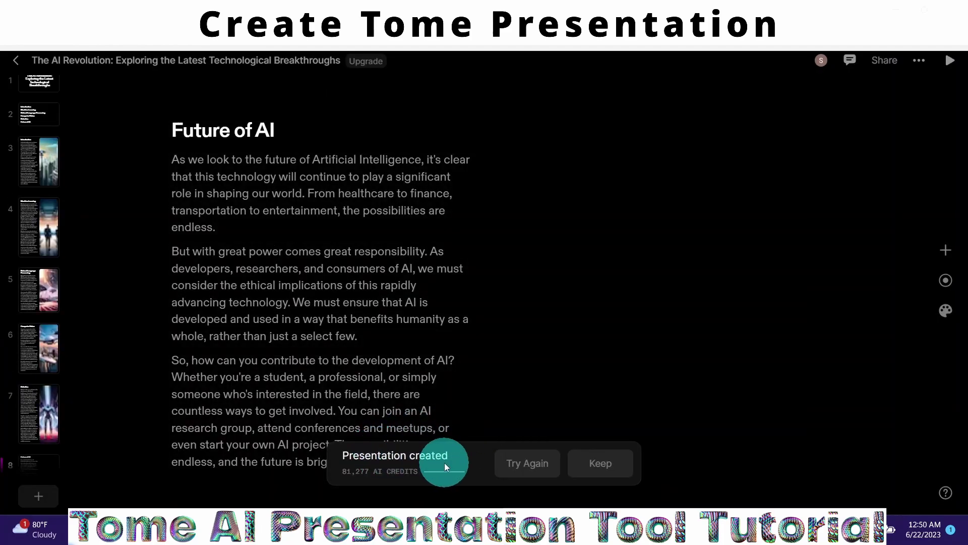
# Step: Review the new slides from Introduction to Future of AI and select the Future of AI body text
pyautogui.click(34, 159)
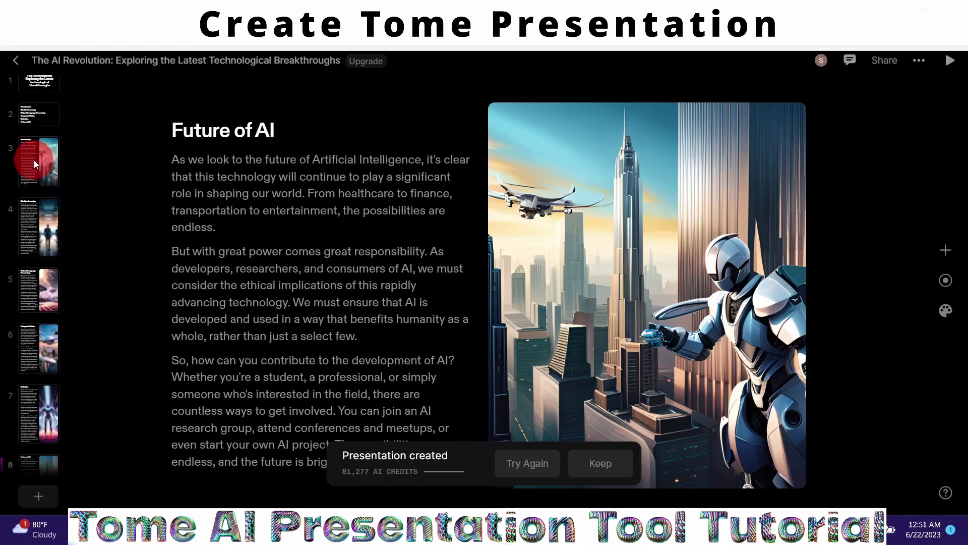
pyautogui.click(40, 218)
pyautogui.click(40, 283)
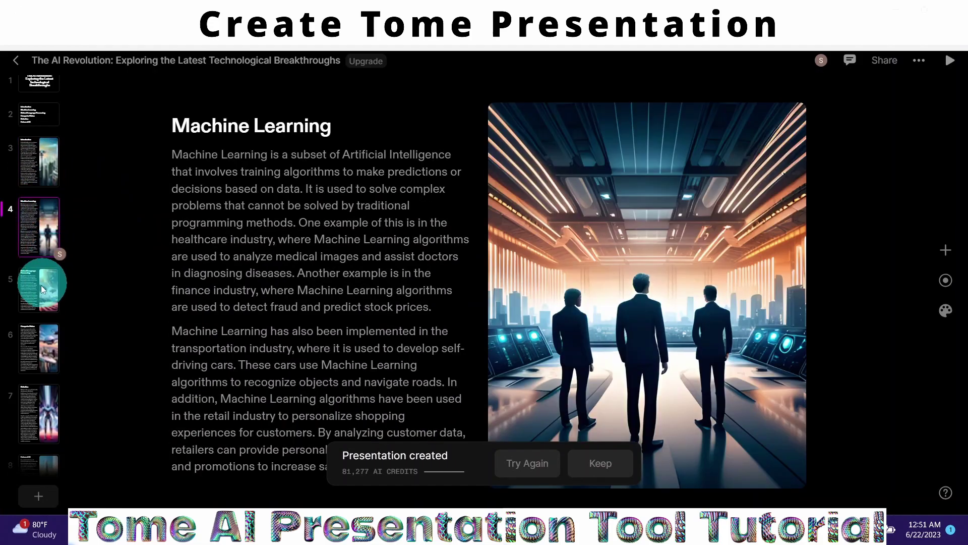
pyautogui.click(38, 333)
pyautogui.click(45, 395)
pyautogui.click(40, 455)
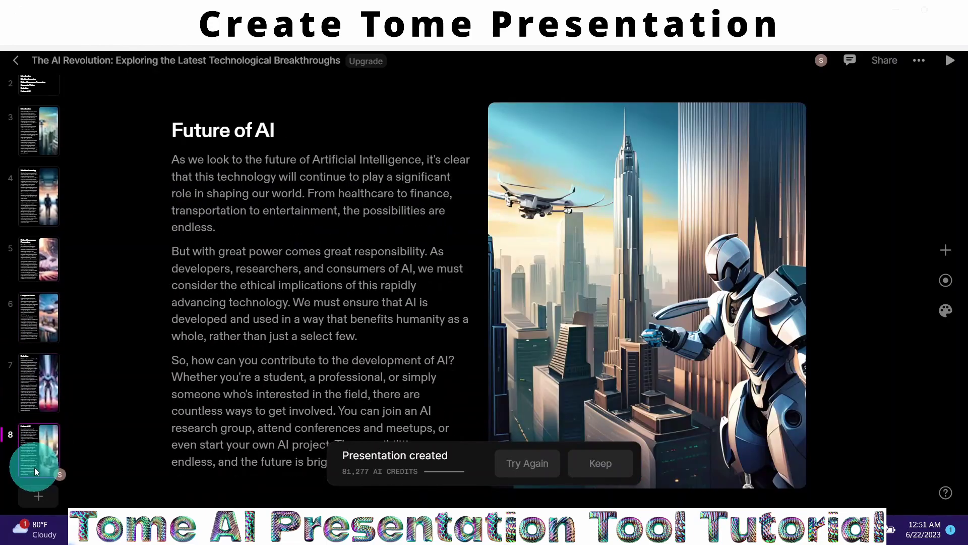
pyautogui.click(269, 389)
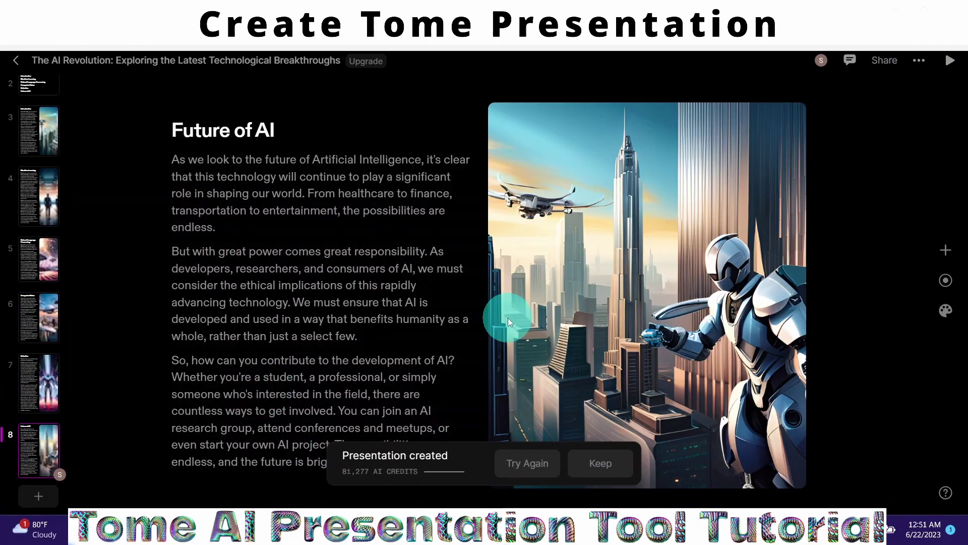
# Step: Keep the regenerated deck and bring up its Dark theme settings
pyautogui.click(597, 474)
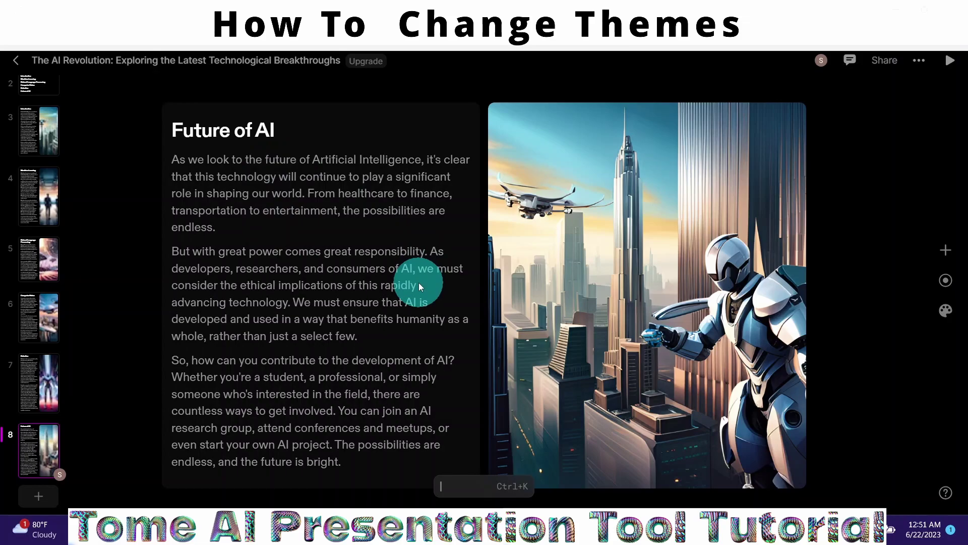
pyautogui.click(946, 313)
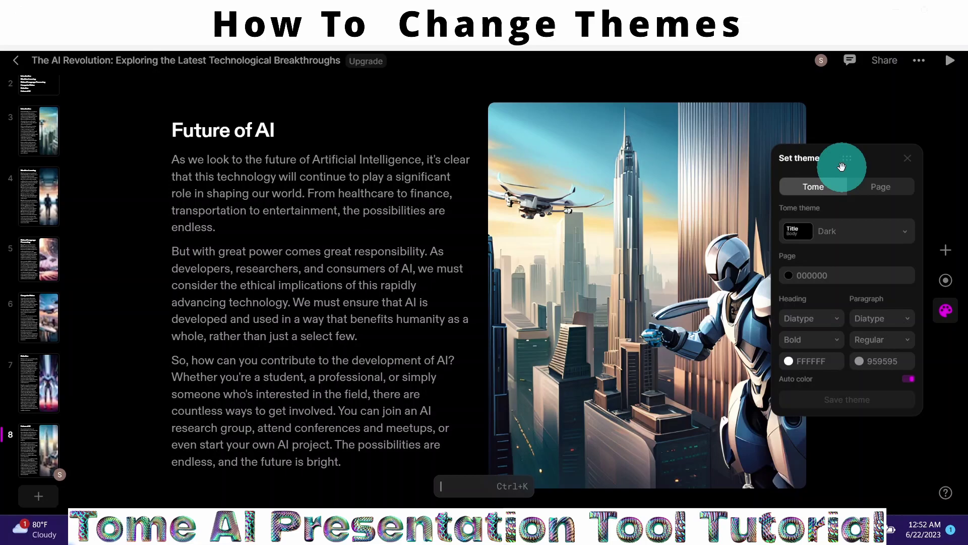
# Step: Give only the Introduction slide the Light page theme, then check the Machine Learning and NLP slides stay dark
pyautogui.click(881, 190)
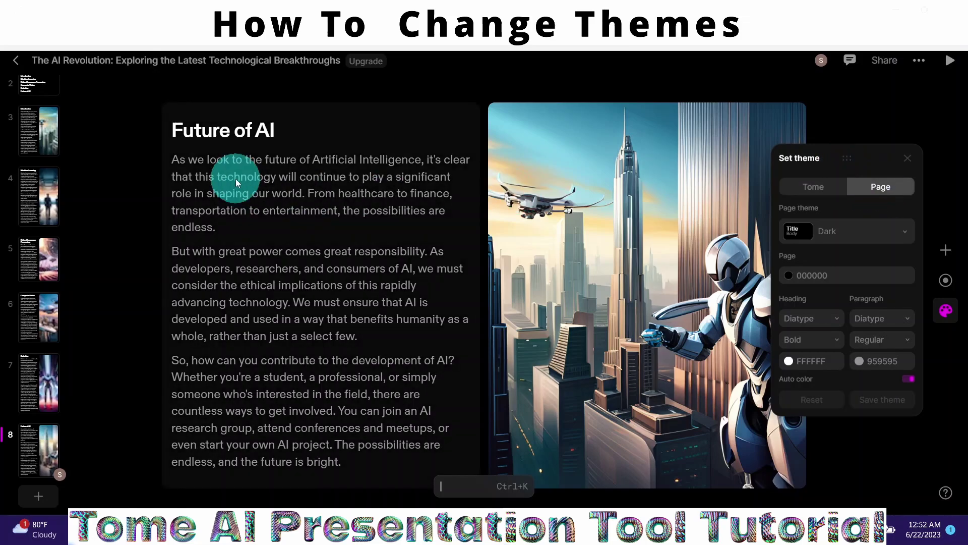
pyautogui.click(38, 132)
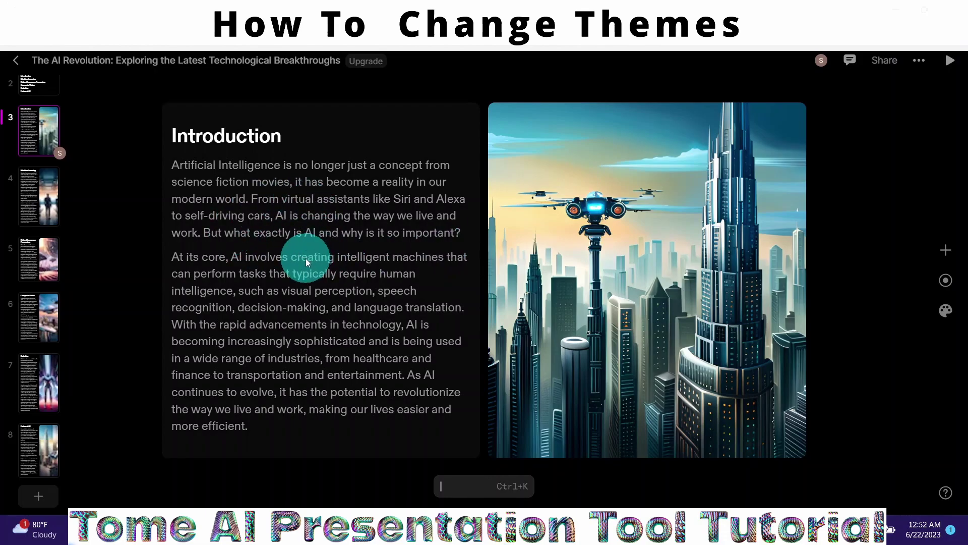
pyautogui.click(934, 315)
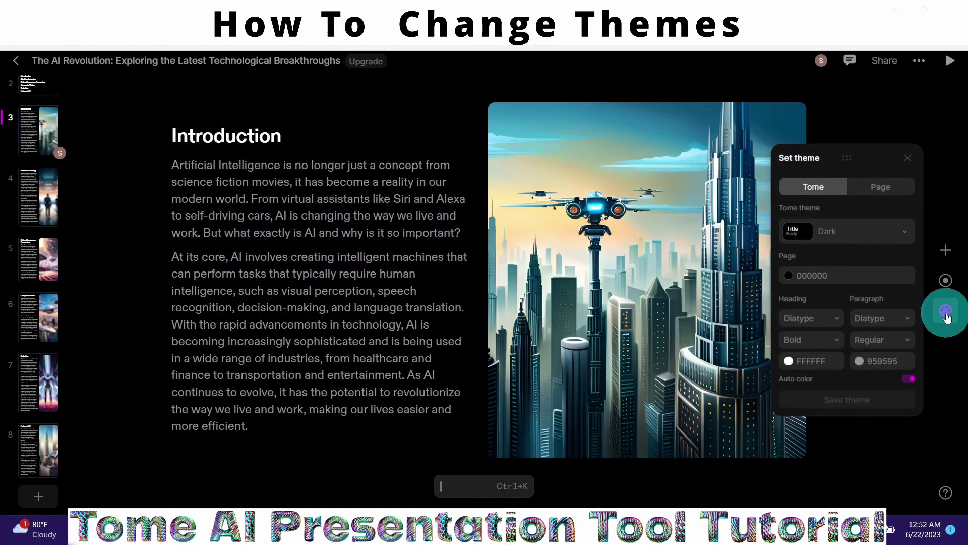
pyautogui.click(881, 191)
pyautogui.click(905, 232)
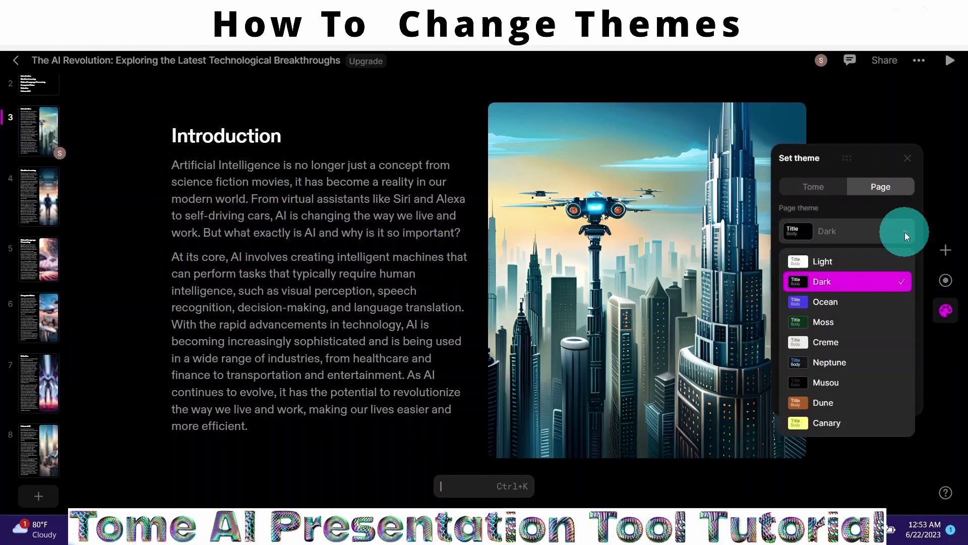
pyautogui.click(827, 260)
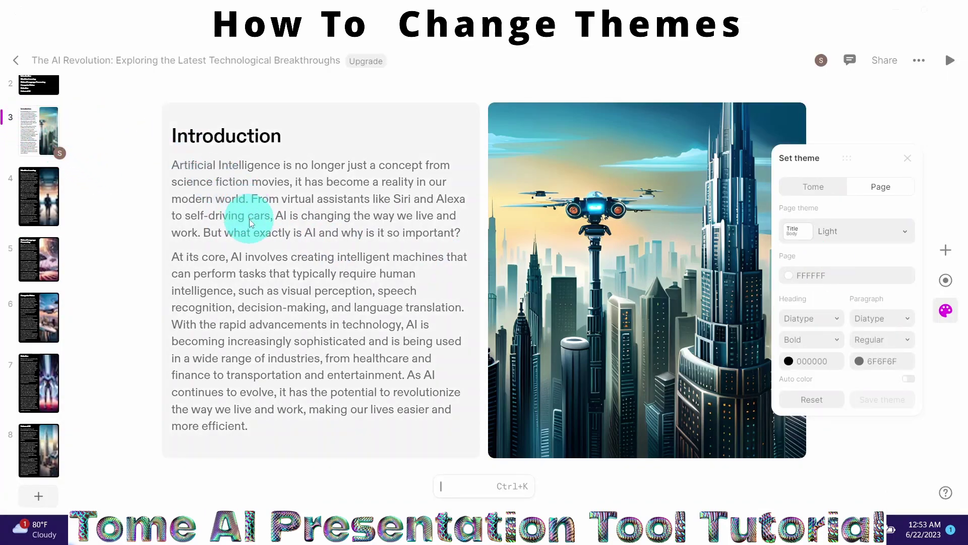
pyautogui.click(33, 204)
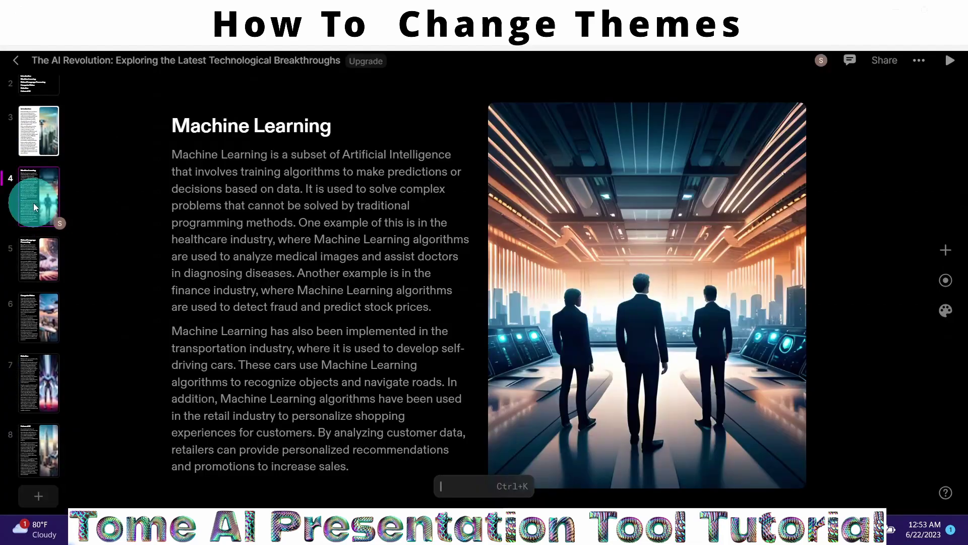
pyautogui.click(37, 258)
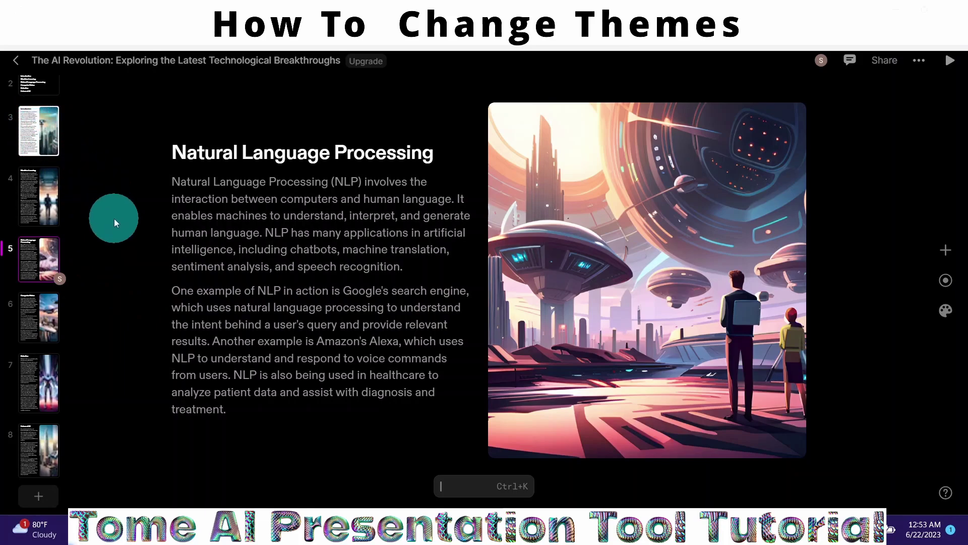
# Step: Try the Ocean, Moss and Creme themes on the whole presentation
pyautogui.click(945, 311)
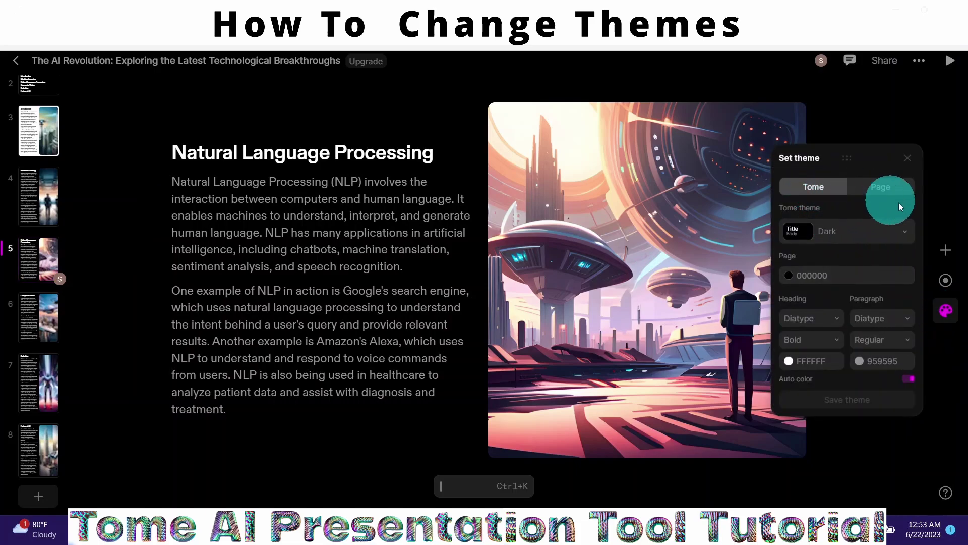
pyautogui.click(905, 234)
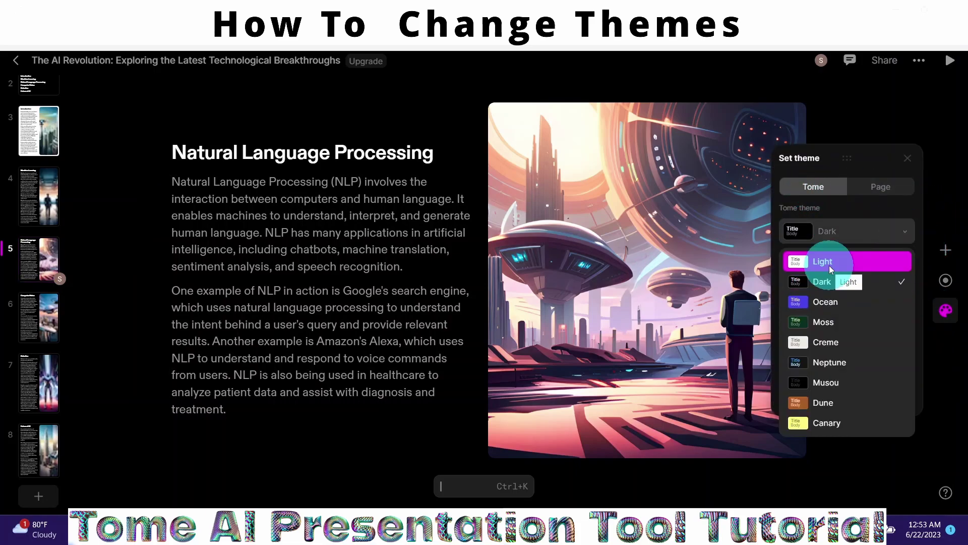
pyautogui.click(827, 302)
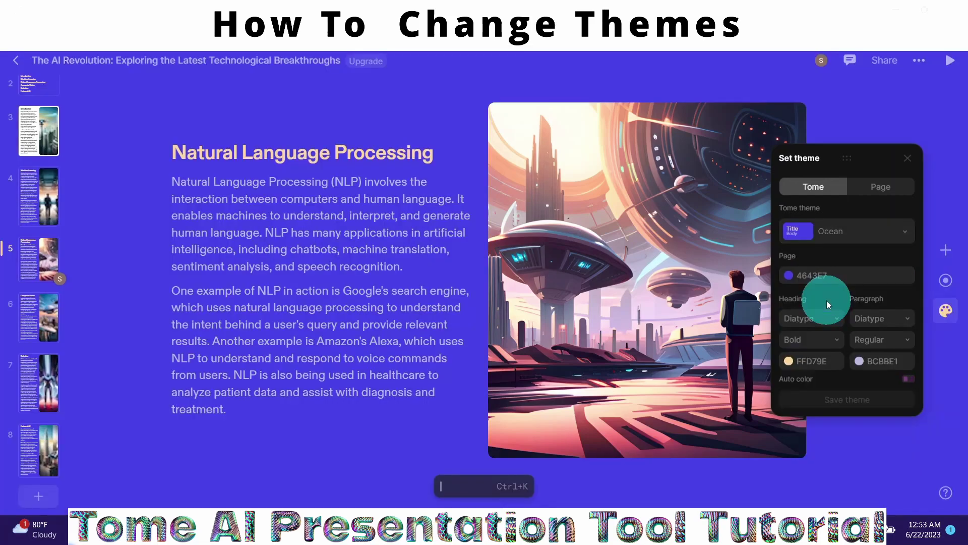
pyautogui.click(857, 232)
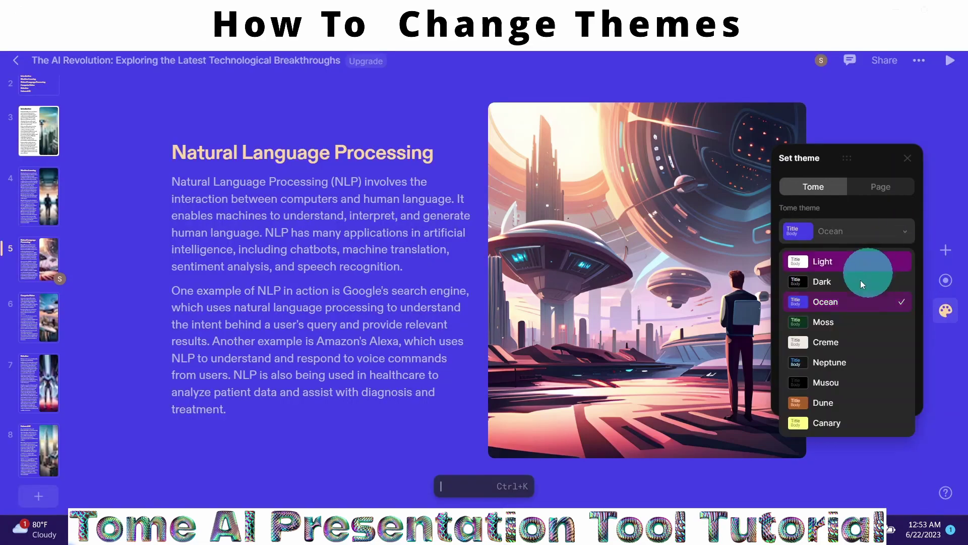
pyautogui.click(821, 321)
pyautogui.click(903, 233)
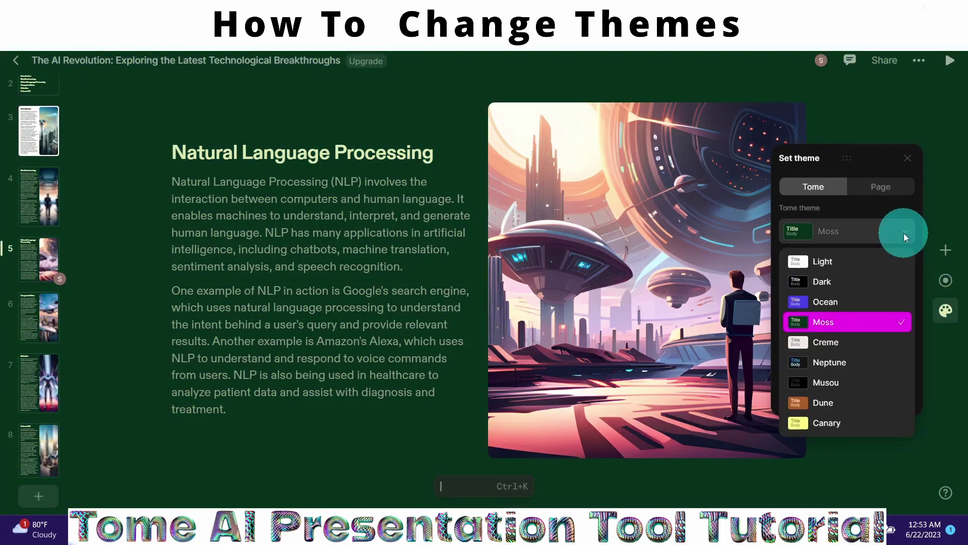
pyautogui.click(831, 342)
# Step: Try Musou, Dune and Canary, then settle on the Light theme with white pages and black headings
pyautogui.click(905, 233)
pyautogui.click(826, 382)
pyautogui.click(886, 237)
pyautogui.click(825, 382)
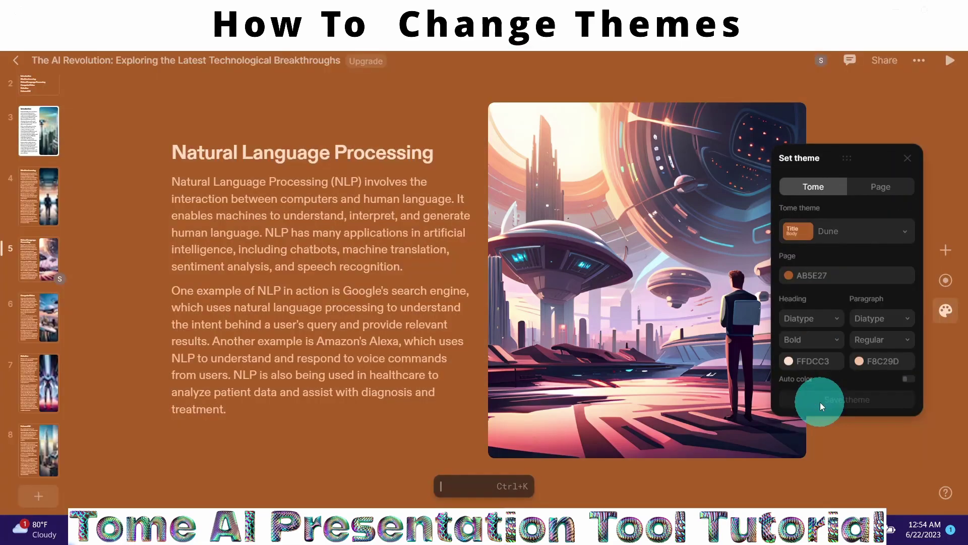
pyautogui.click(827, 425)
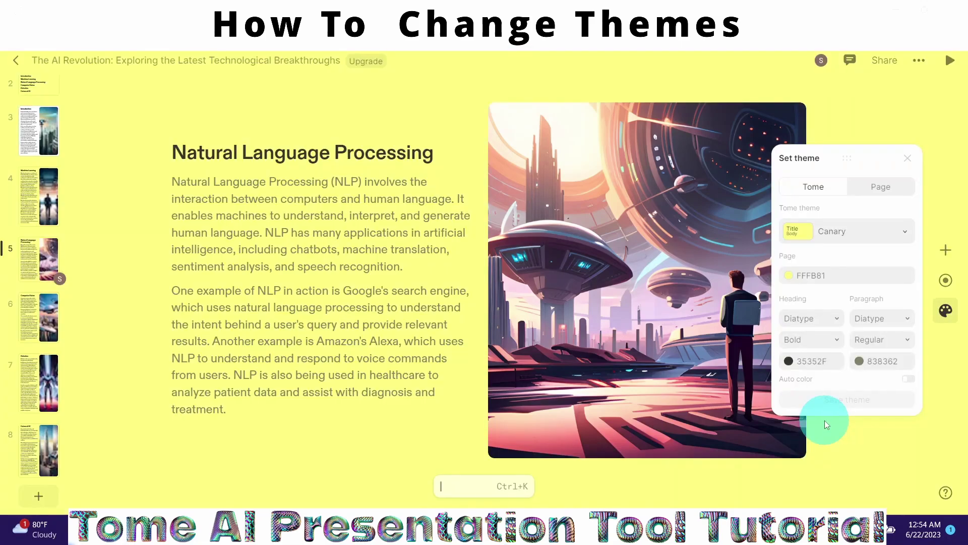
pyautogui.click(907, 234)
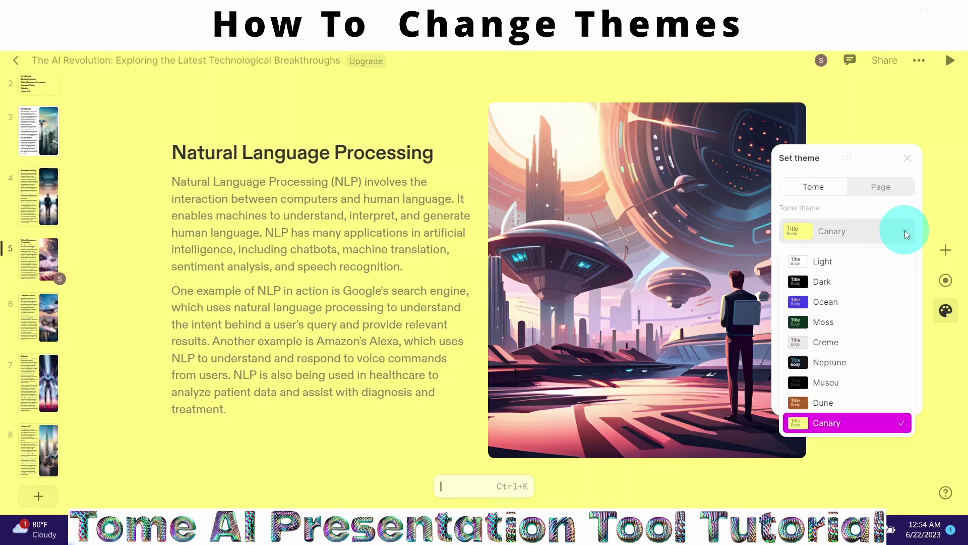
pyautogui.click(818, 262)
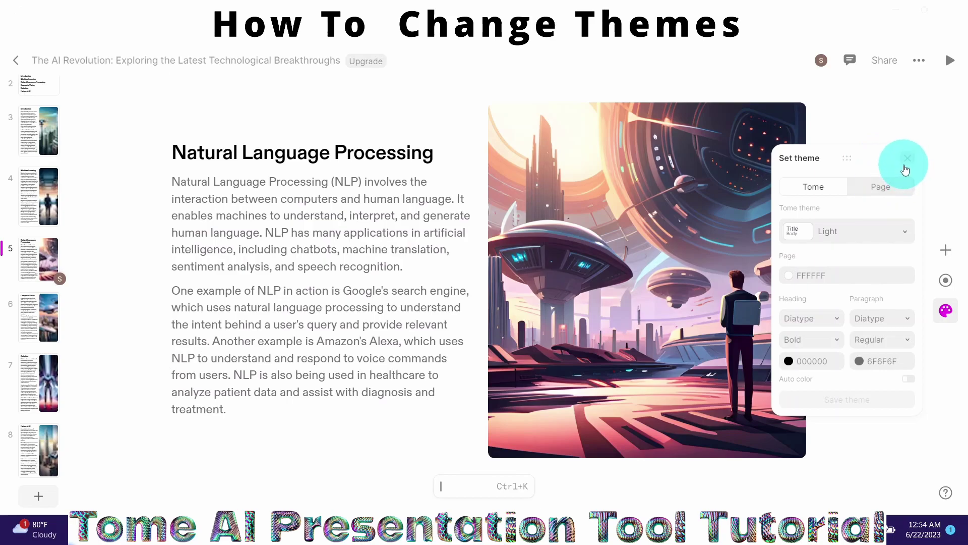
# Step: Close the Set theme panel, leaving the Light-themed Natural Language Processing slide in view
pyautogui.click(908, 157)
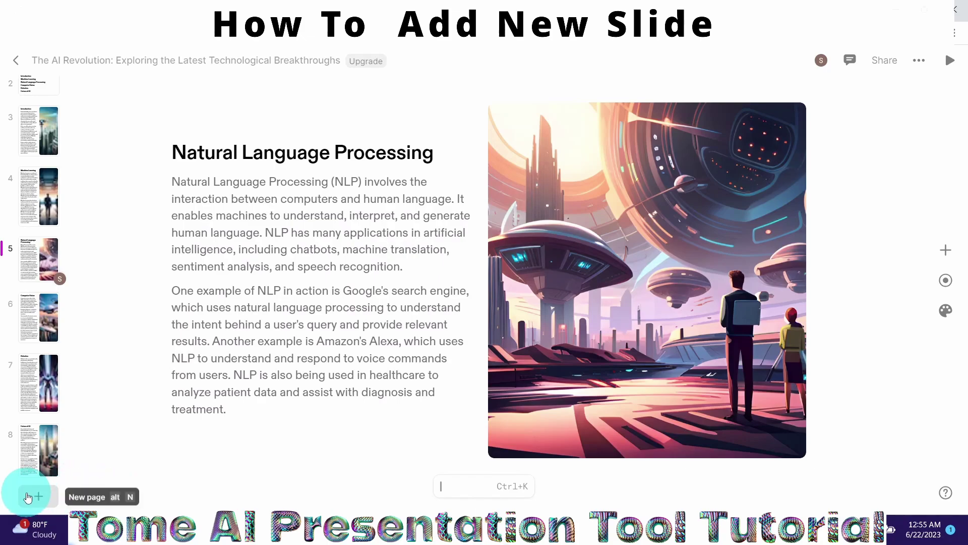
# Step: Ask the AI assistant for a 'references' page after the Future of AI slide
pyautogui.click(484, 473)
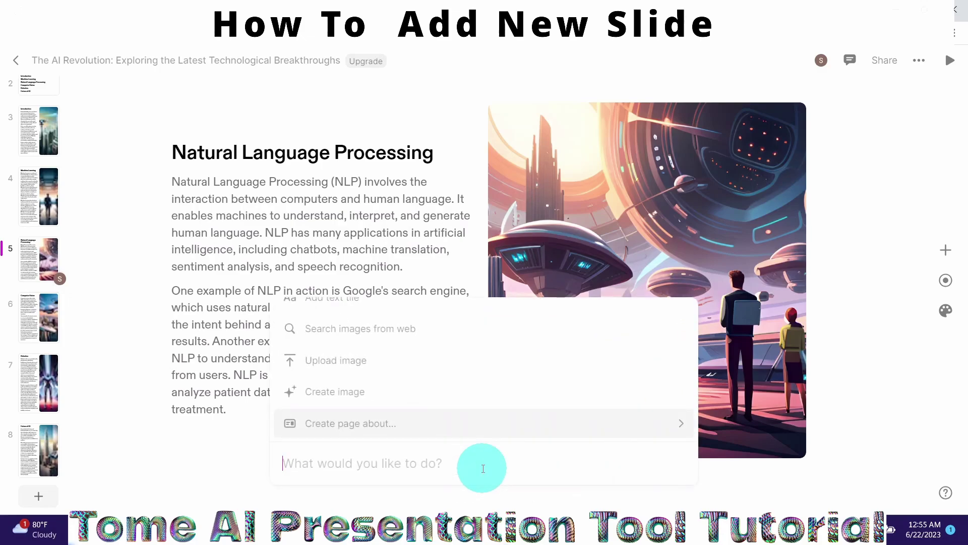
pyautogui.press('Up')
pyautogui.press('Up')
pyautogui.press('Up')
pyautogui.press('Up')
pyautogui.press('Up')
pyautogui.press('Up')
pyautogui.press('Up')
pyautogui.press('Up')
pyautogui.press('Up')
pyautogui.press('Up')
pyautogui.press('Up')
pyautogui.press('Down')
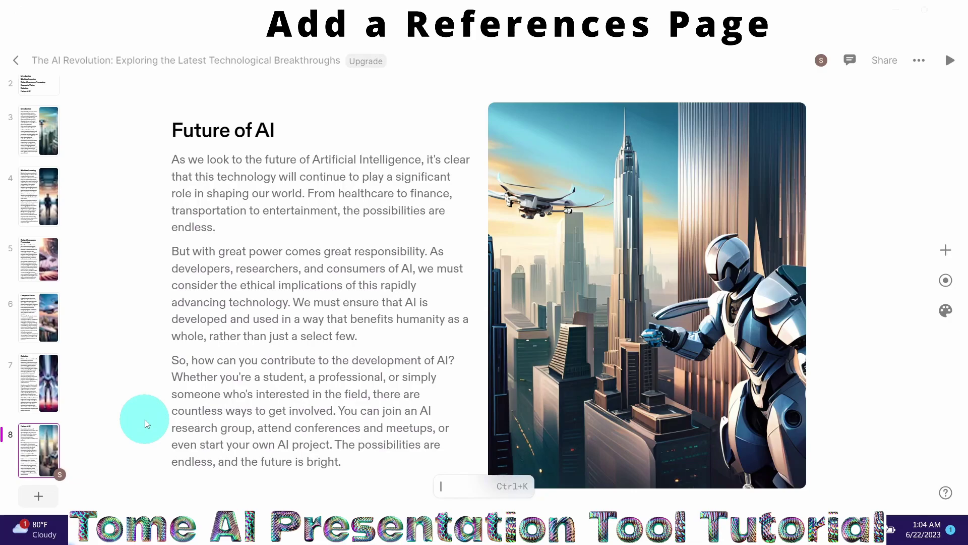
pyautogui.hotkey('ctrl', 'k')
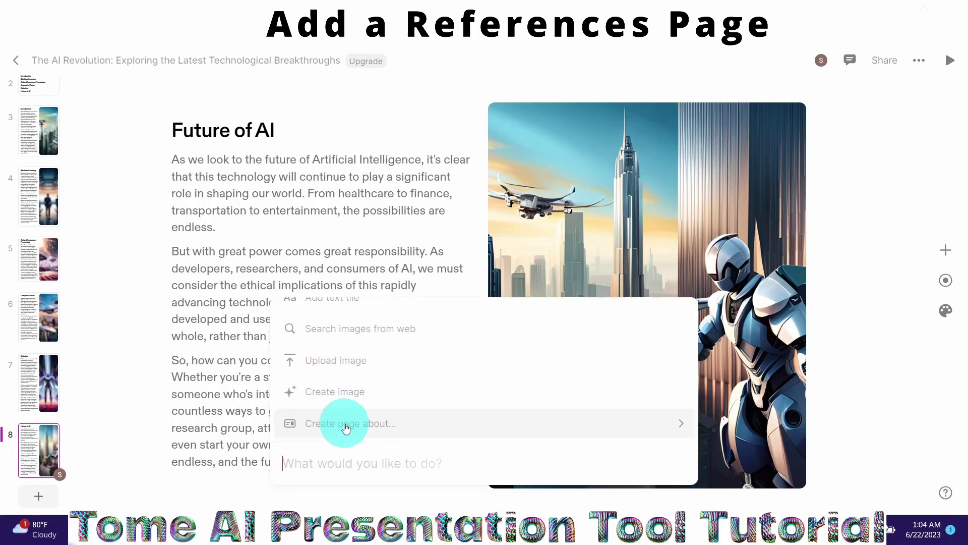
pyautogui.click(333, 464)
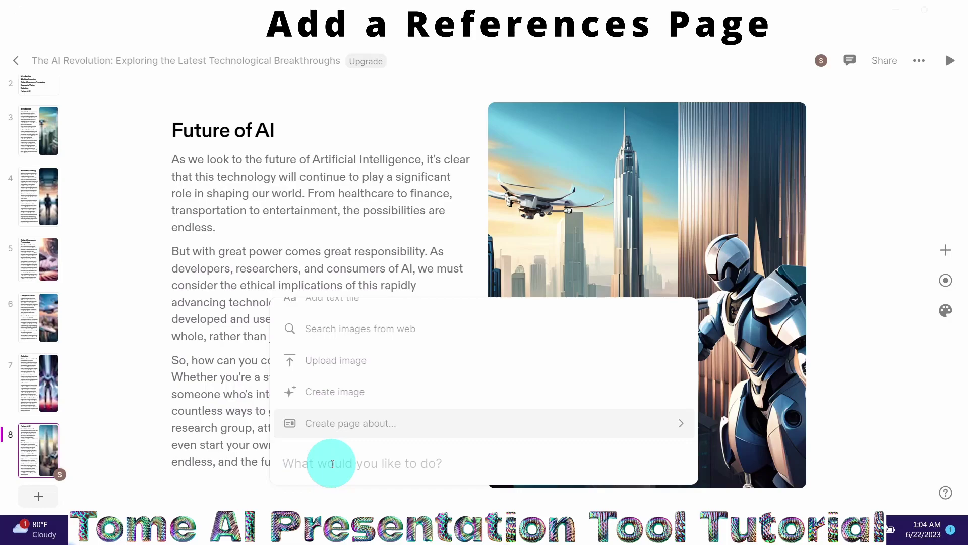
pyautogui.write('references')
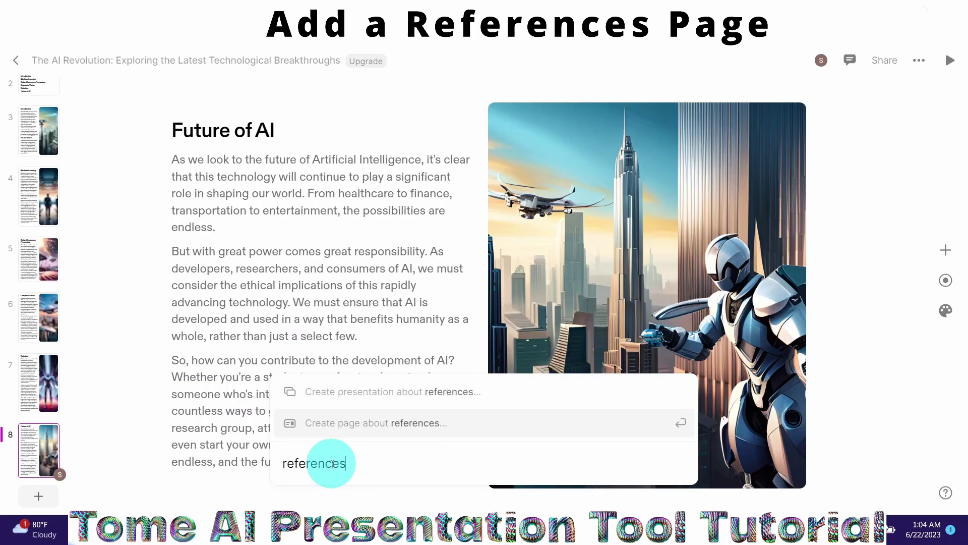
pyautogui.press('Return')
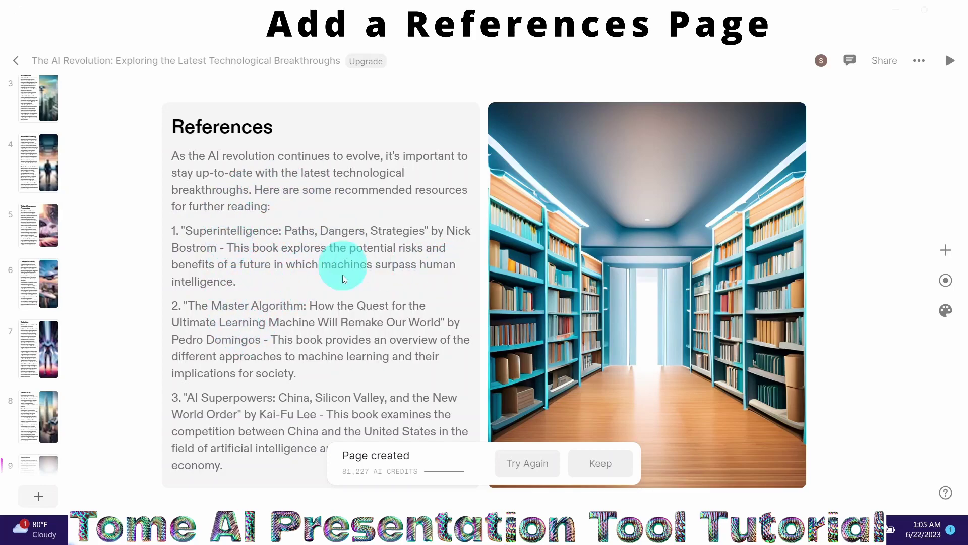
# Step: Keep the References page and add a tenth slide with a single-image layout
pyautogui.click(596, 466)
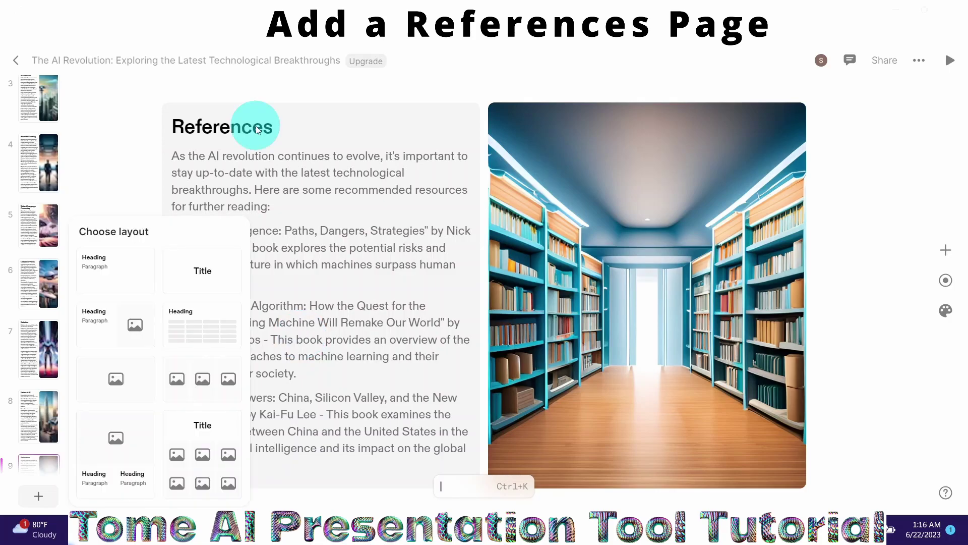
pyautogui.click(113, 393)
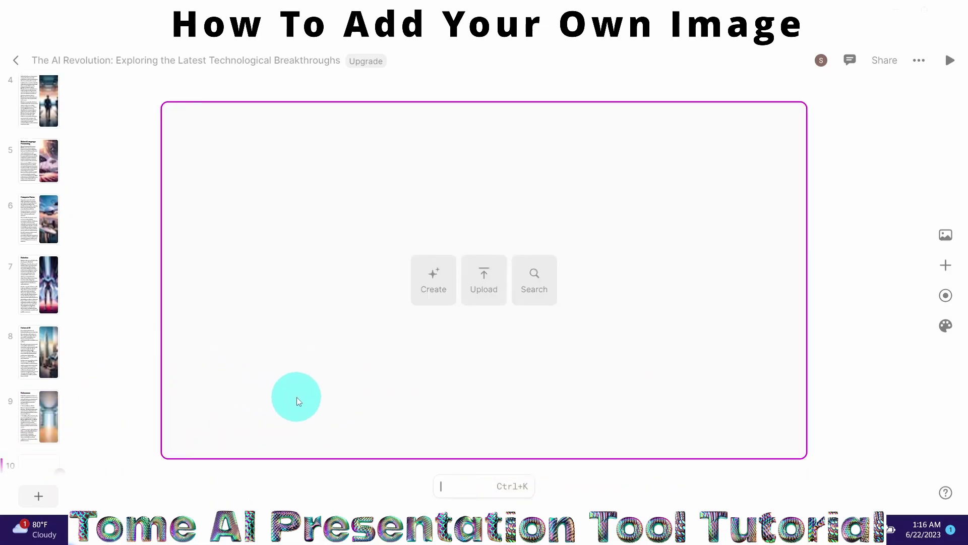
# Step: Upload the silver cyborg Artificial Intelligence image to slide 10, then return to the Introduction slide
pyautogui.click(483, 288)
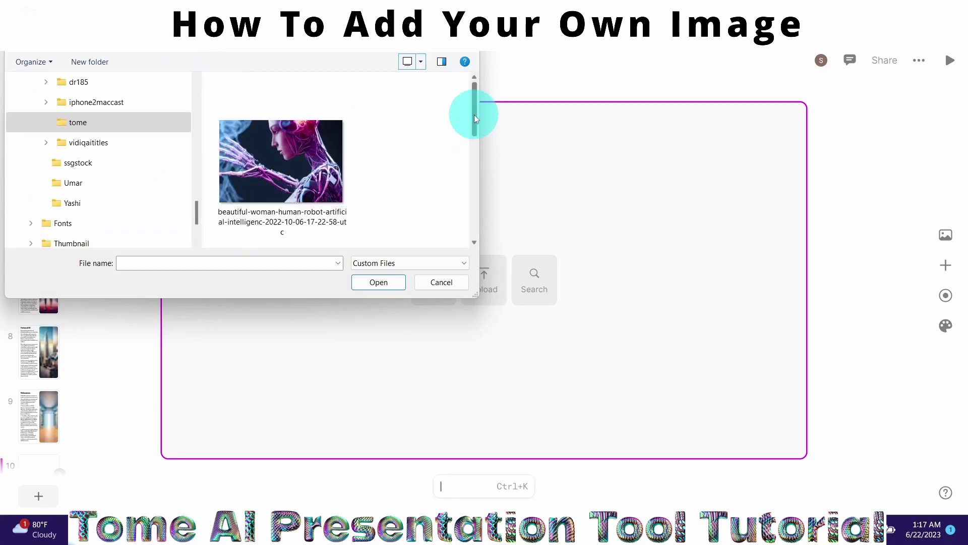
pyautogui.moveTo(474, 114); pyautogui.dragTo(483, 210)
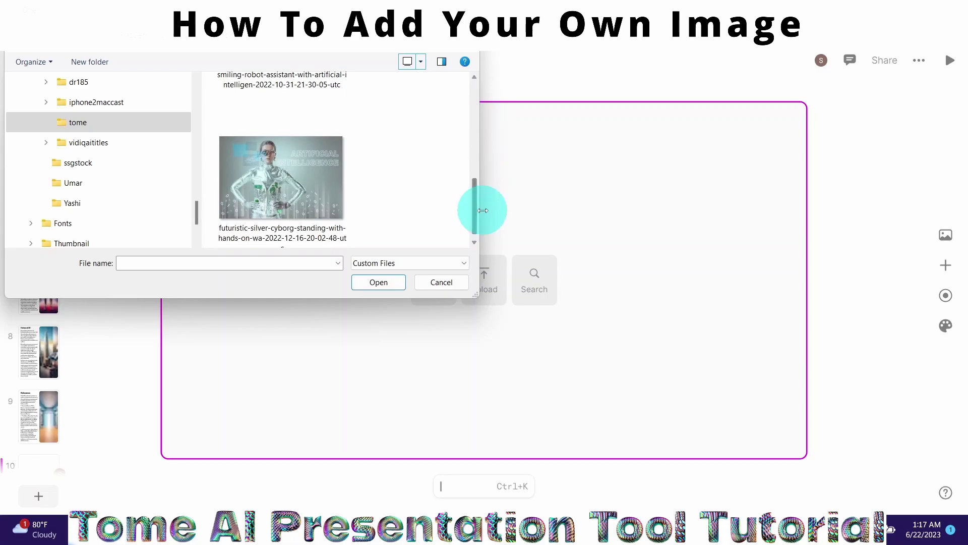
pyautogui.doubleClick(280, 189)
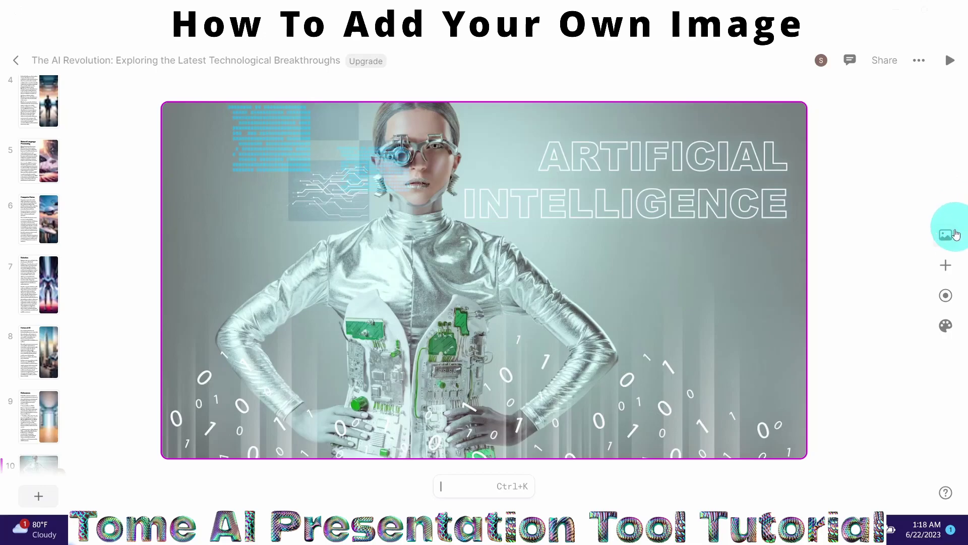
pyautogui.click(945, 243)
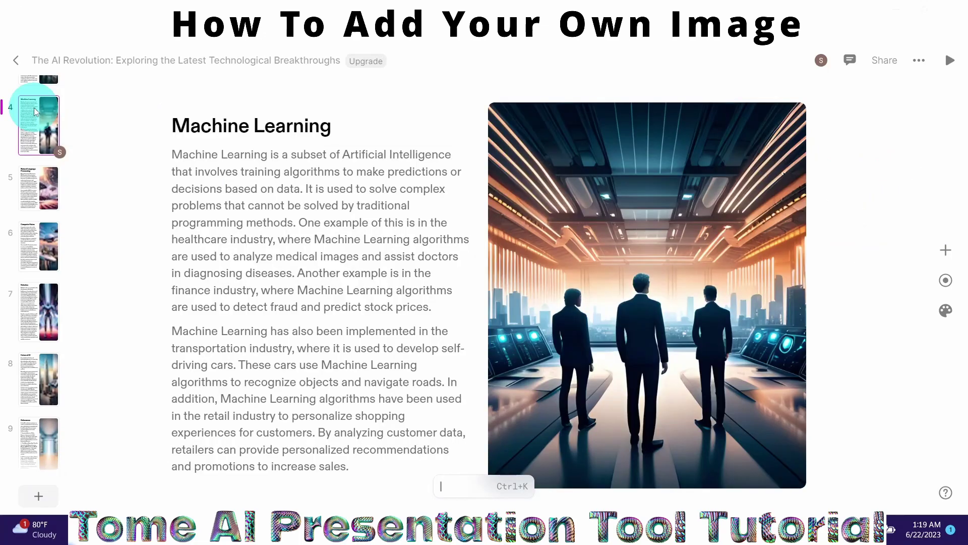
pyautogui.click(35, 80)
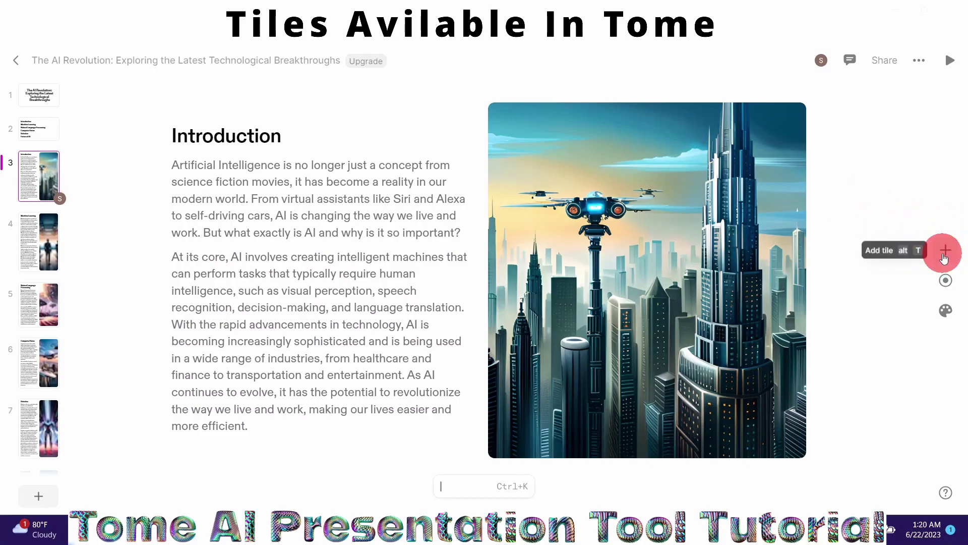
# Step: Display the available tile types from the + Add tile button
pyautogui.click(945, 252)
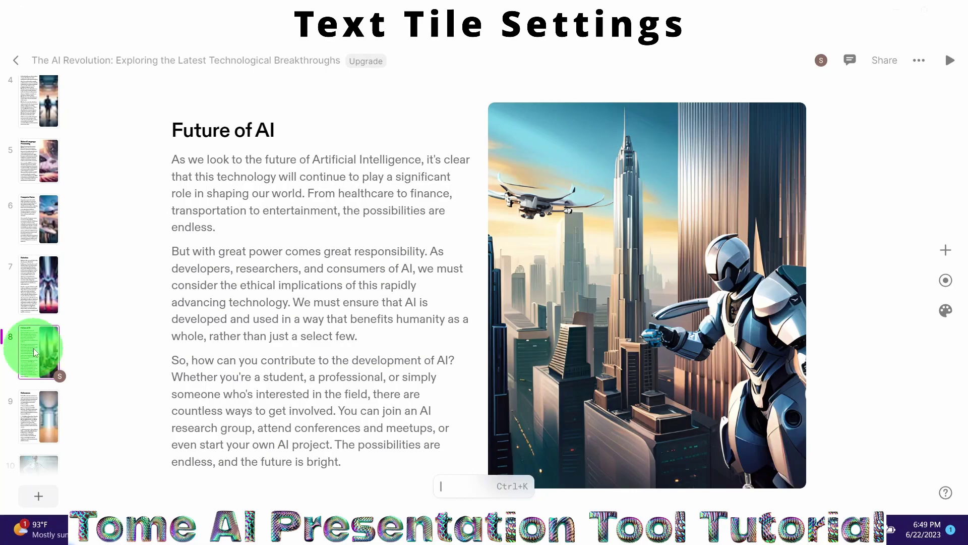
# Step: Duplicate the Future of AI slide and show its text tile's formatting settings
pyautogui.rightClick(34, 352)
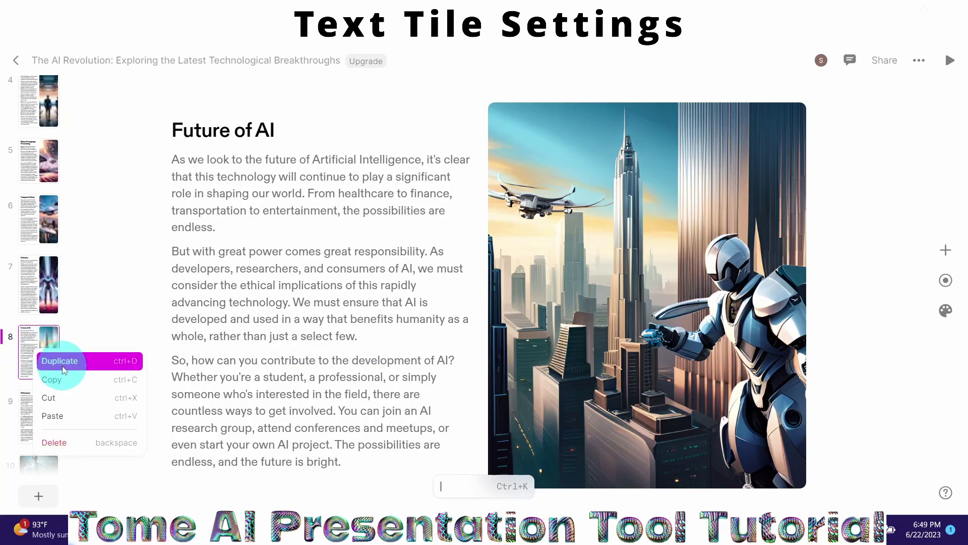
pyautogui.click(62, 365)
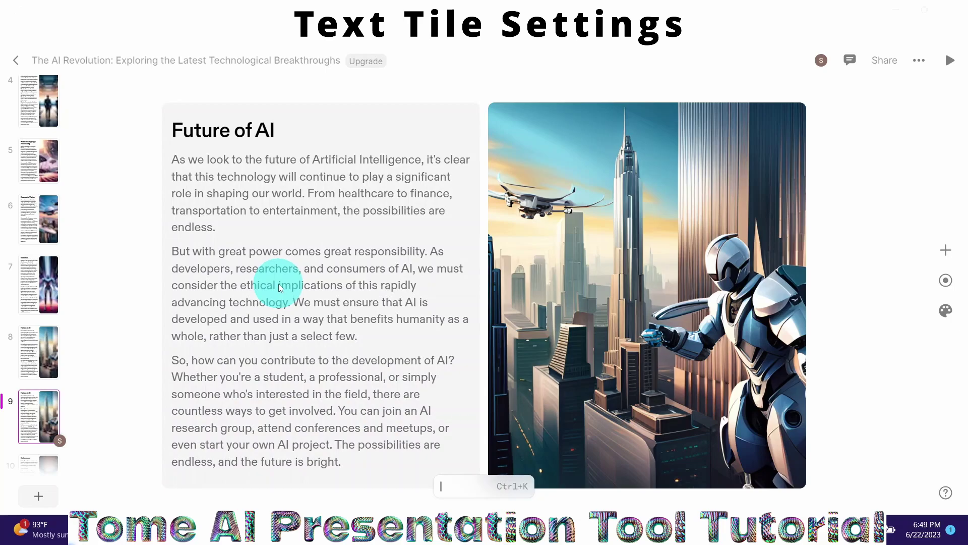
pyautogui.click(210, 160)
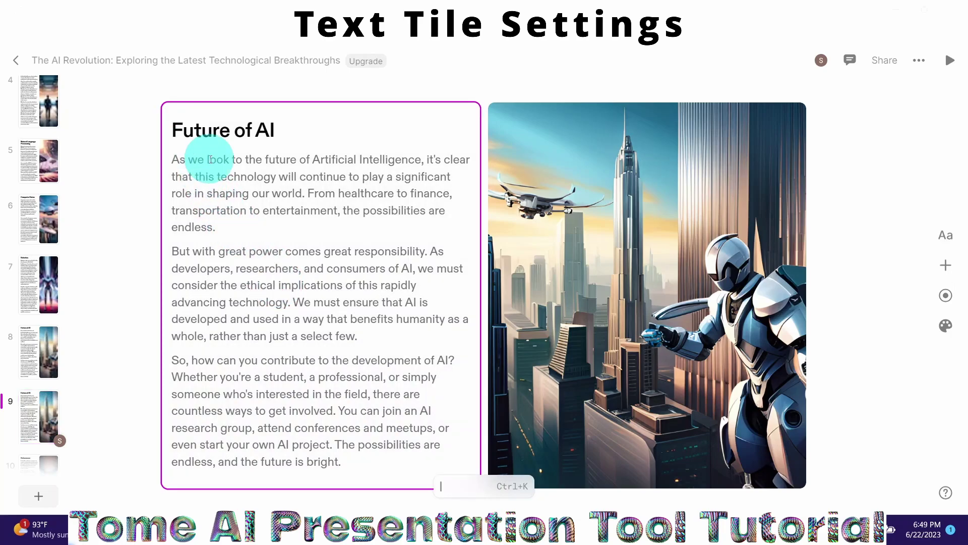
pyautogui.click(942, 241)
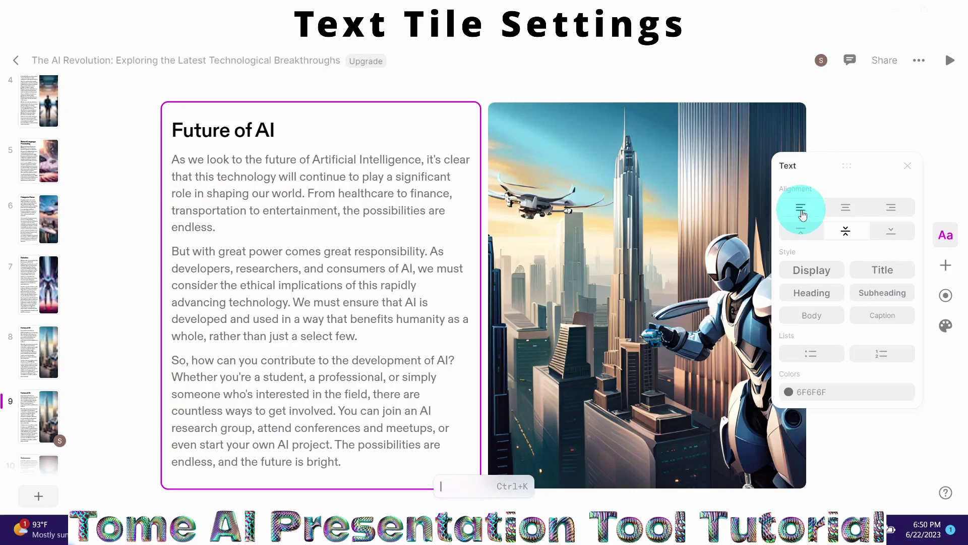
# Step: Try centre, right, middle and bottom alignments, leaving the Future of AI text left- and top-aligned
pyautogui.click(845, 215)
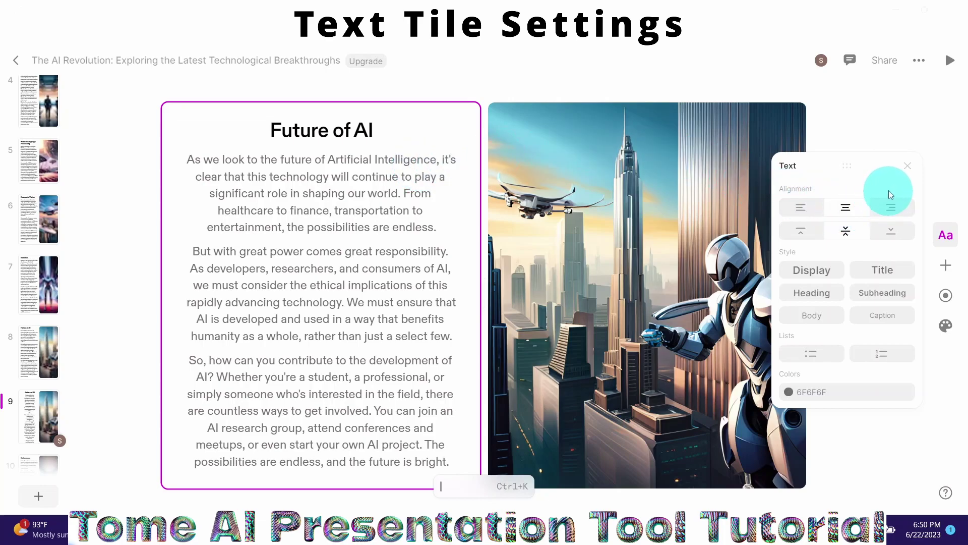
pyautogui.click(896, 213)
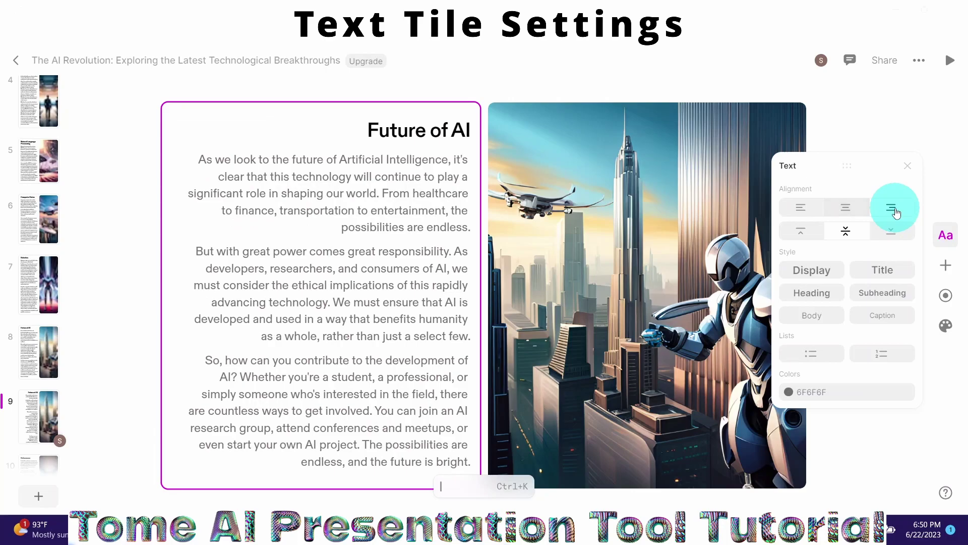
pyautogui.click(797, 210)
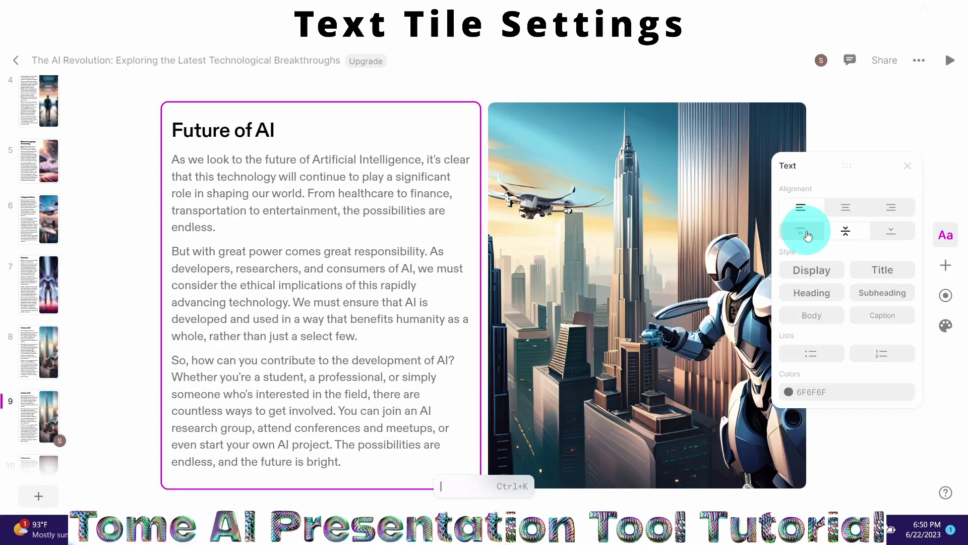
pyautogui.click(846, 232)
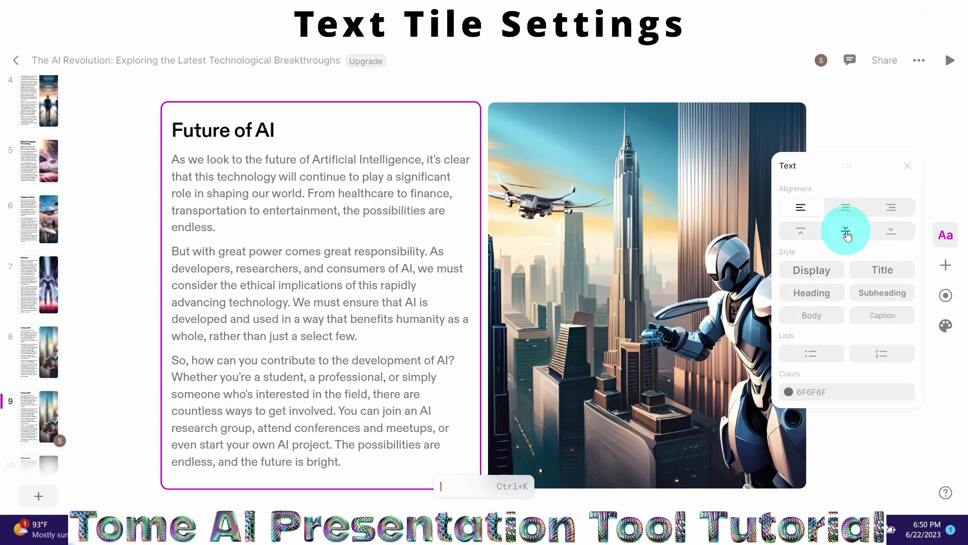
pyautogui.click(897, 235)
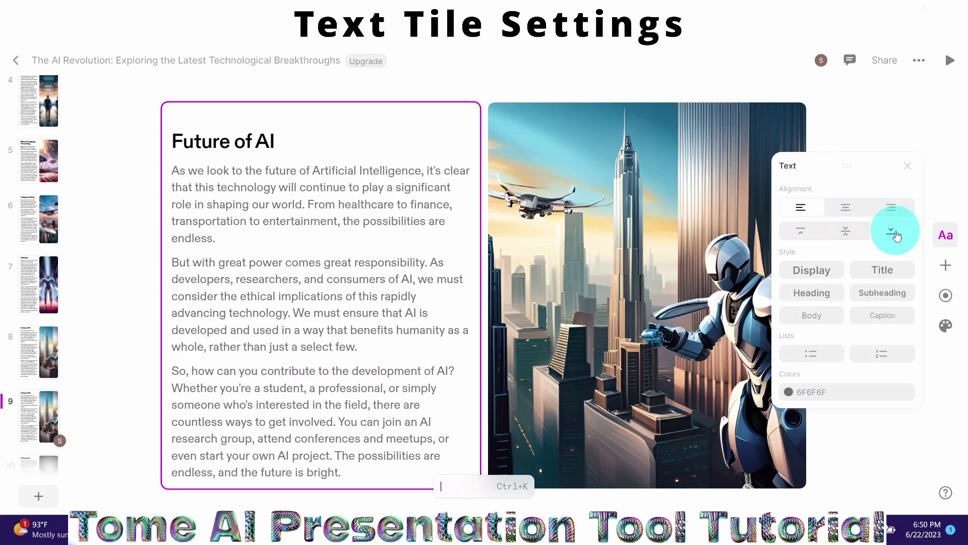
pyautogui.click(801, 236)
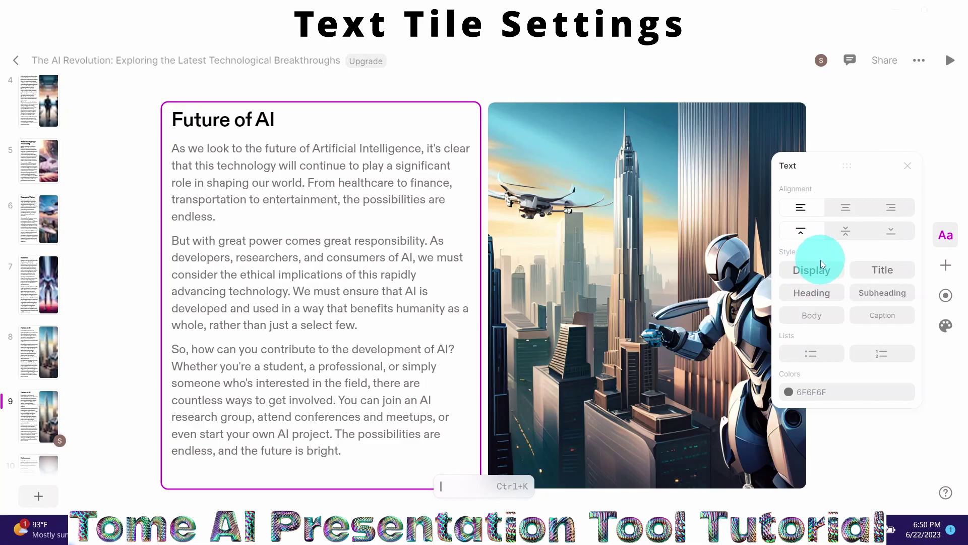
# Step: Try the Title style on the 'Future of AI' heading, then restore it to Heading
pyautogui.tripleClick(173, 119)
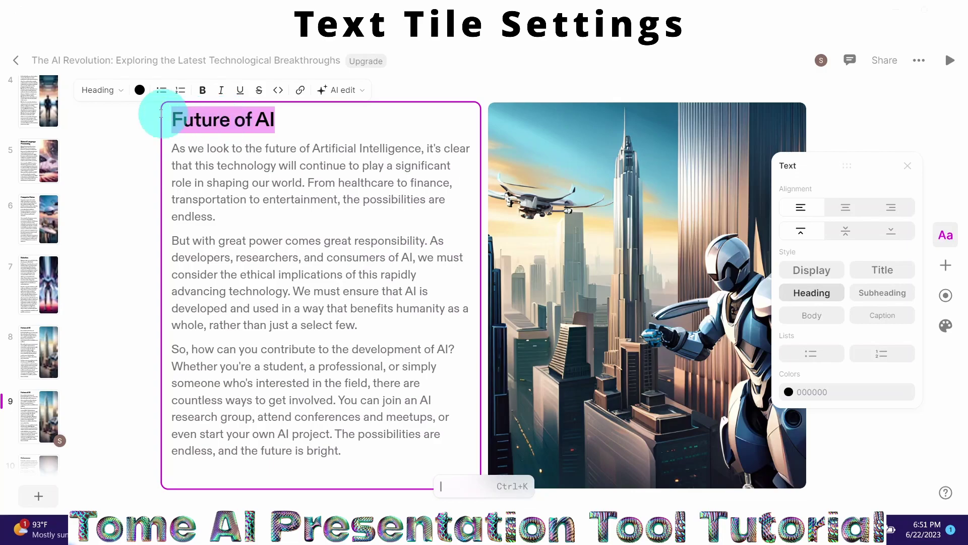
pyautogui.click(120, 92)
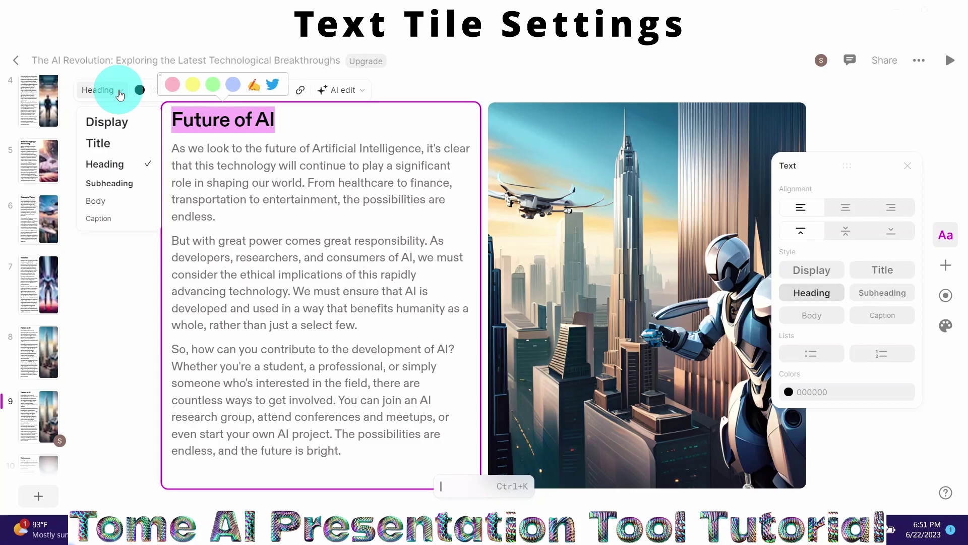
pyautogui.click(102, 146)
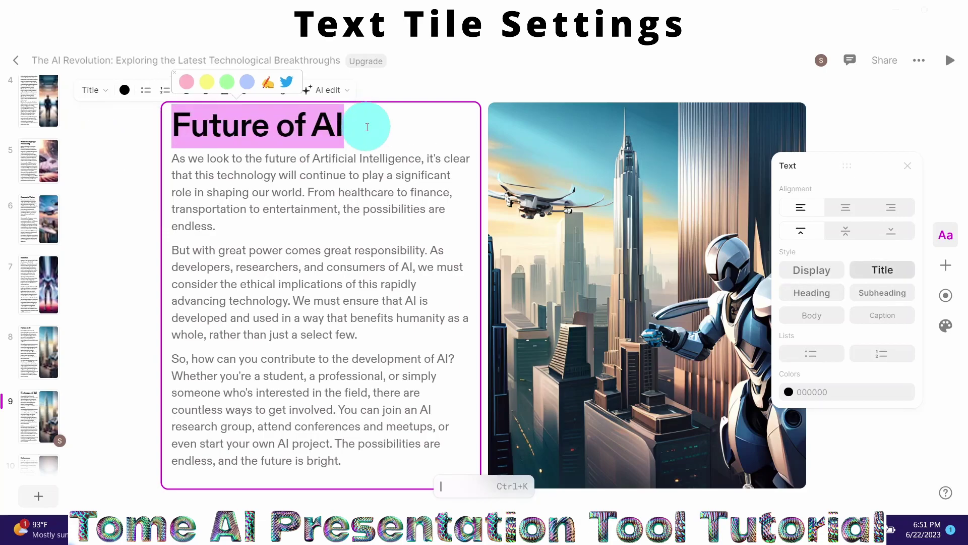
pyautogui.click(106, 101)
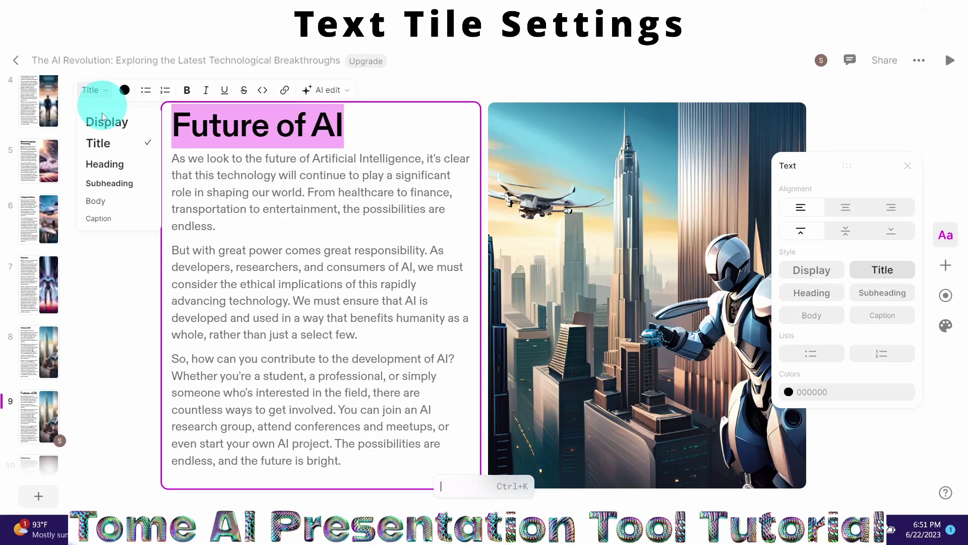
pyautogui.click(101, 165)
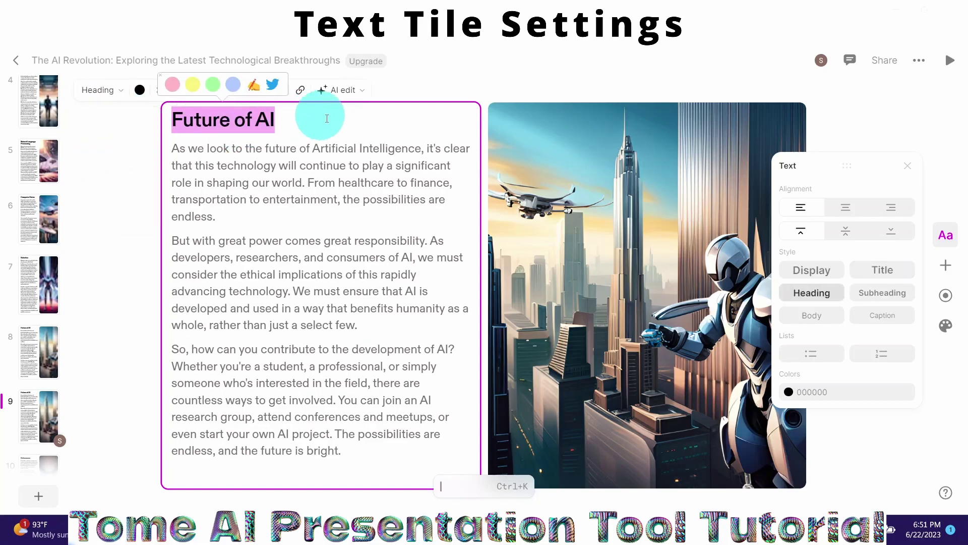
pyautogui.click(334, 205)
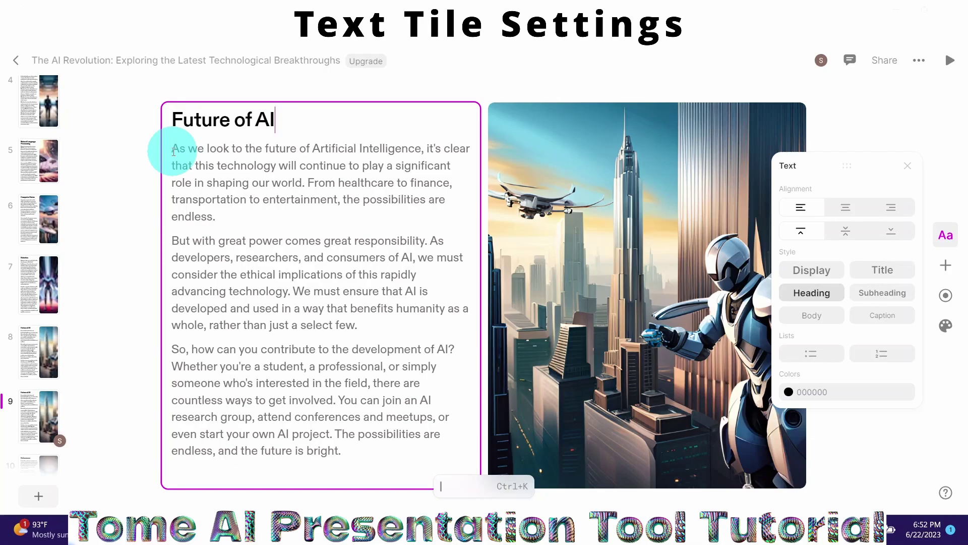
# Step: Make the three Future of AI paragraphs a bulleted list, then a numbered list 1–3
pyautogui.moveTo(173, 151); pyautogui.dragTo(358, 450)
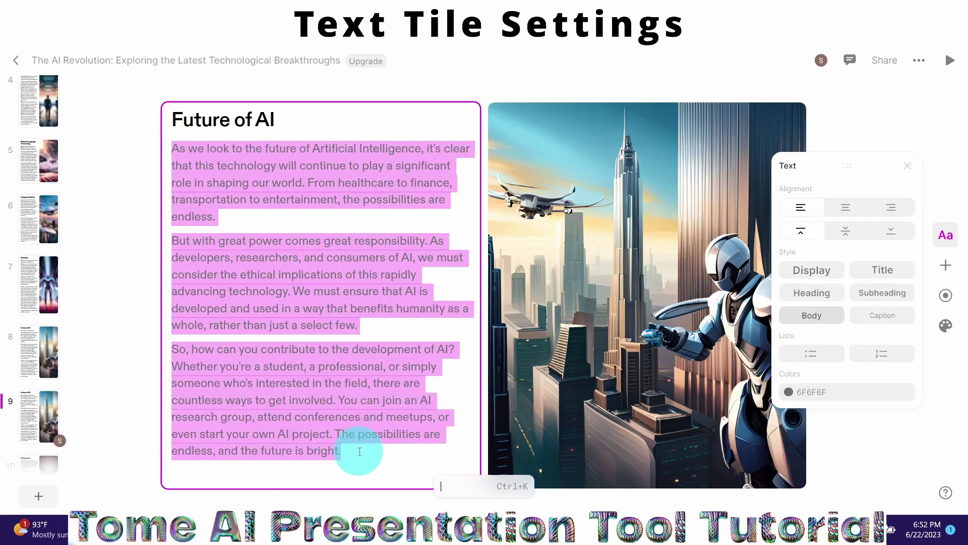
pyautogui.click(254, 126)
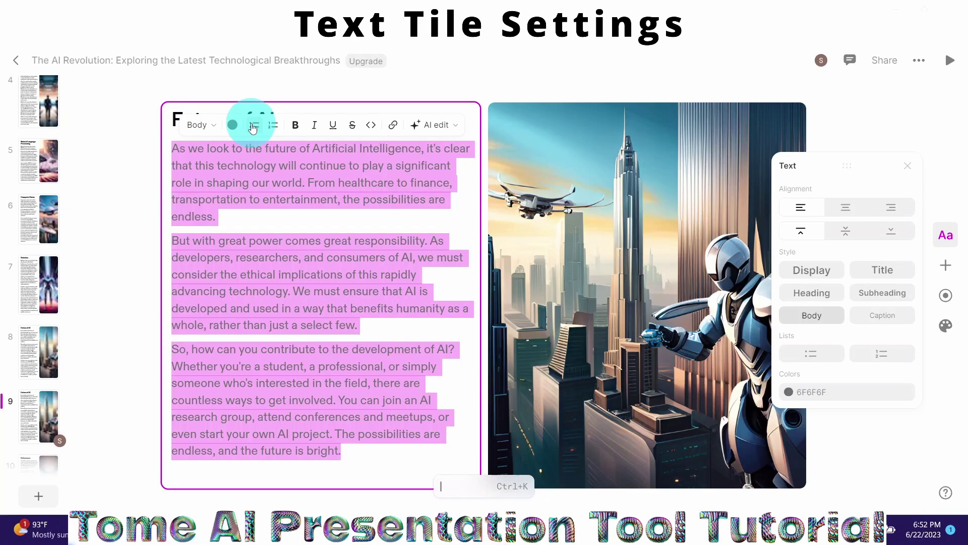
pyautogui.click(254, 127)
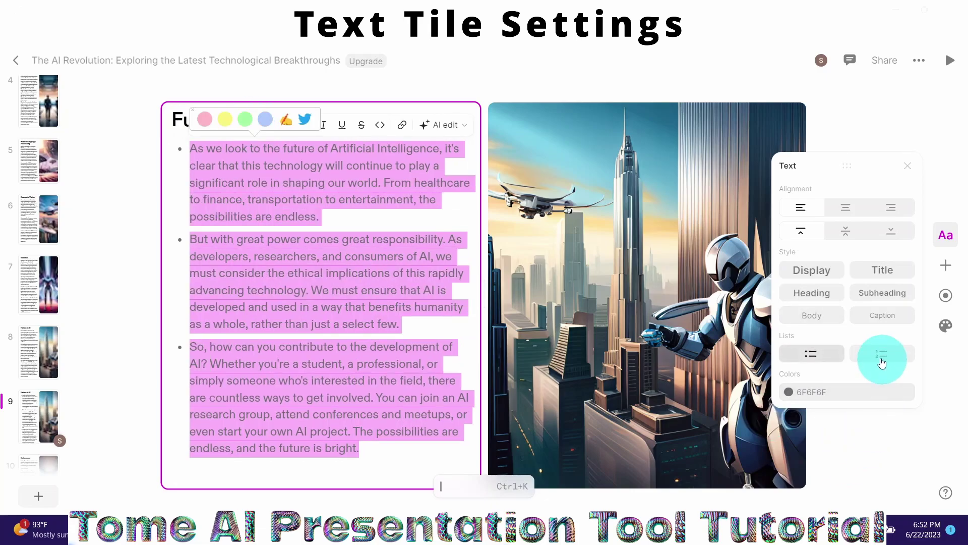
pyautogui.click(879, 360)
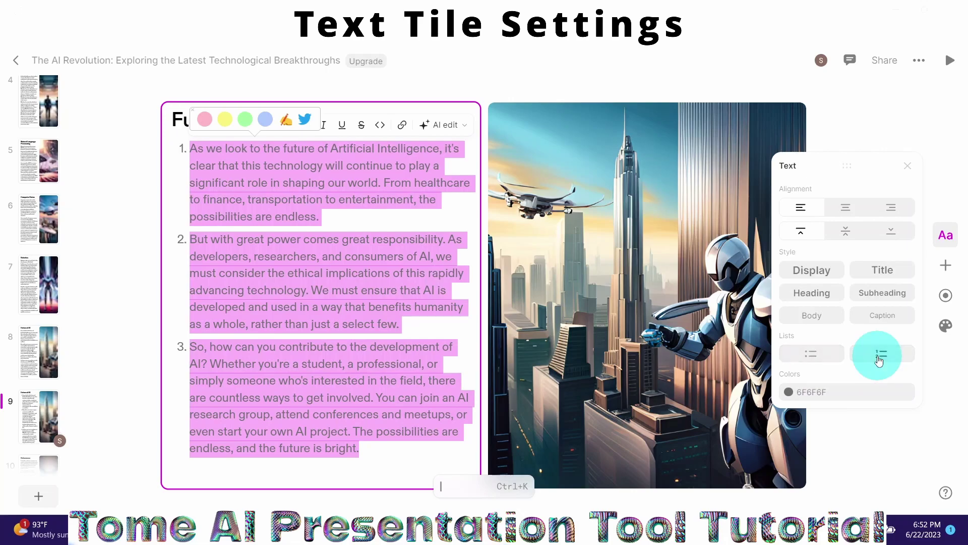
pyautogui.click(335, 184)
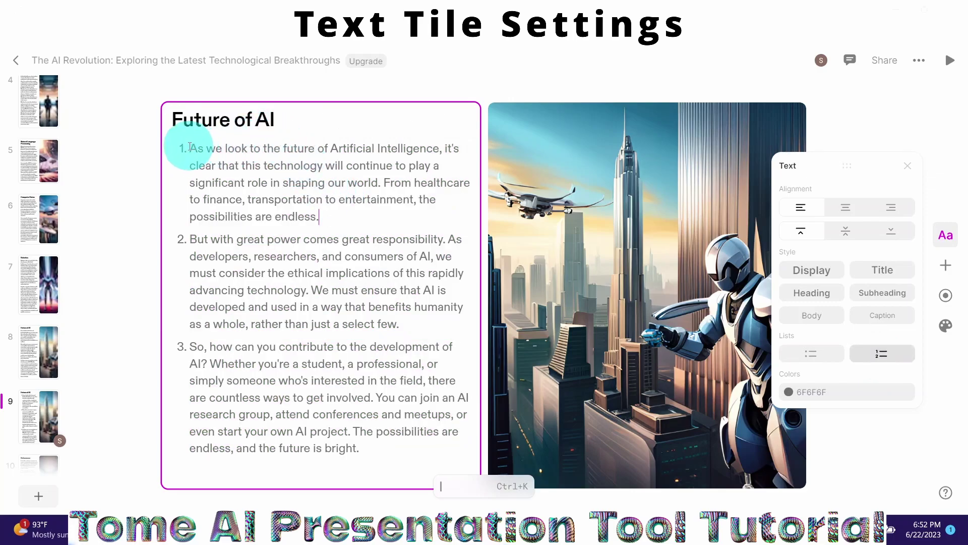
# Step: Underline the opening words 'As we look to the' in point 1
pyautogui.moveTo(190, 148); pyautogui.dragTo(279, 149)
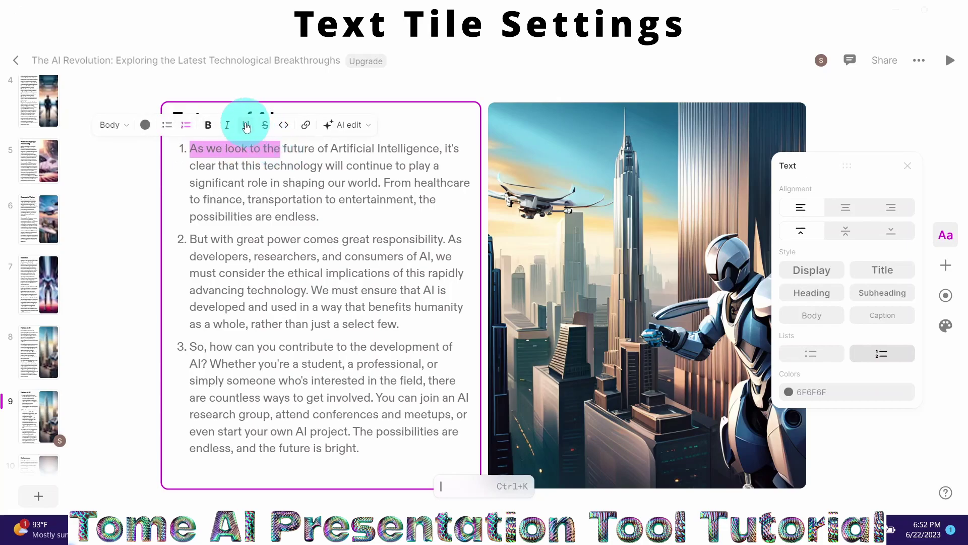
pyautogui.click(245, 126)
pyautogui.click(257, 224)
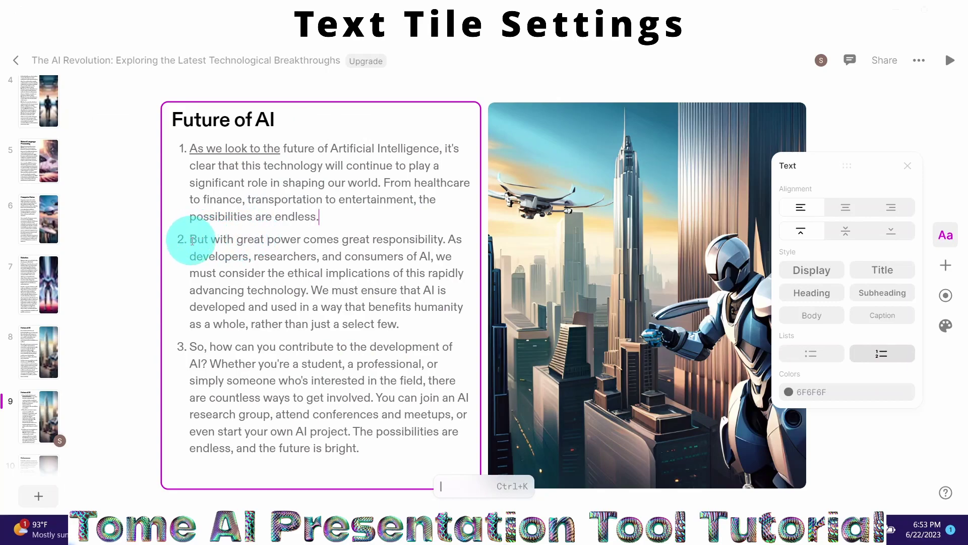
# Step: Colour the whole of list point 2 red and close the text settings
pyautogui.moveTo(192, 240); pyautogui.dragTo(400, 322)
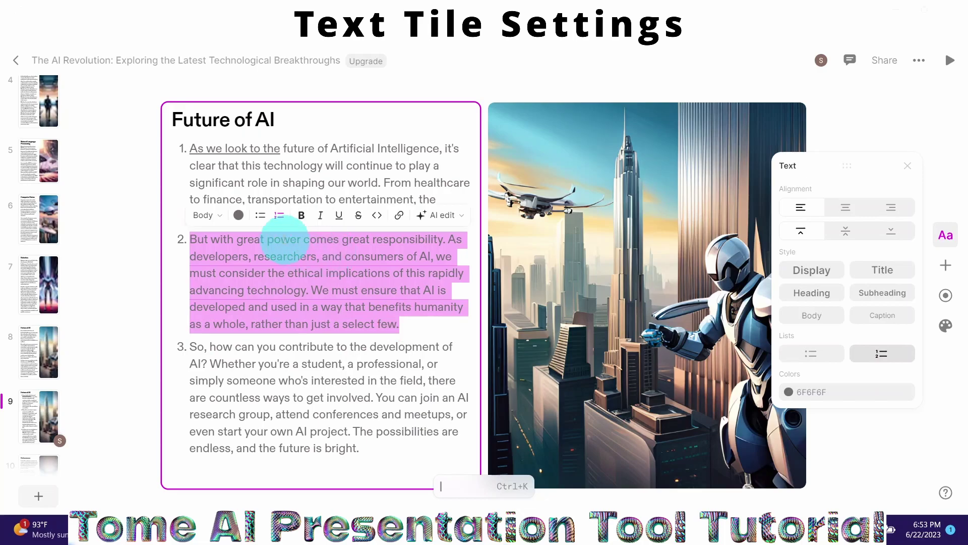
pyautogui.click(238, 216)
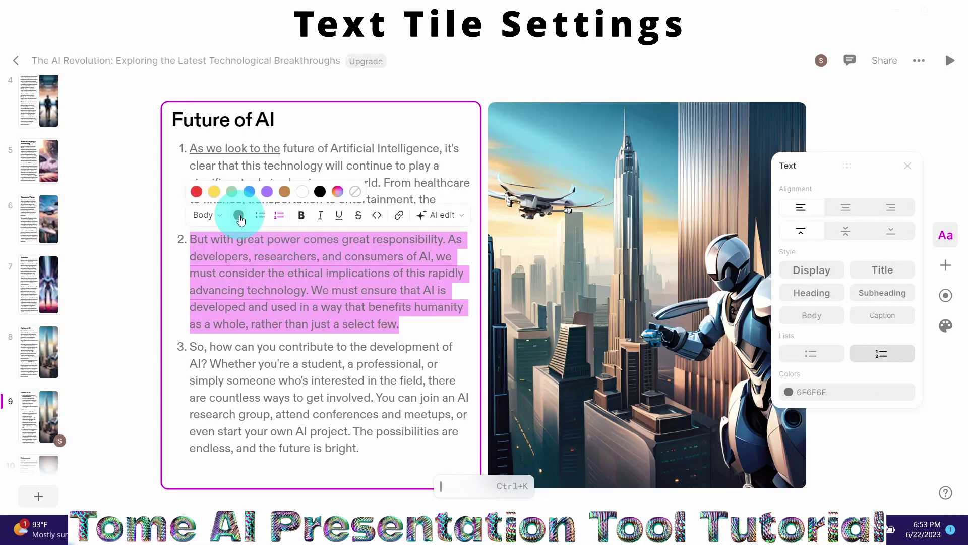
pyautogui.click(197, 192)
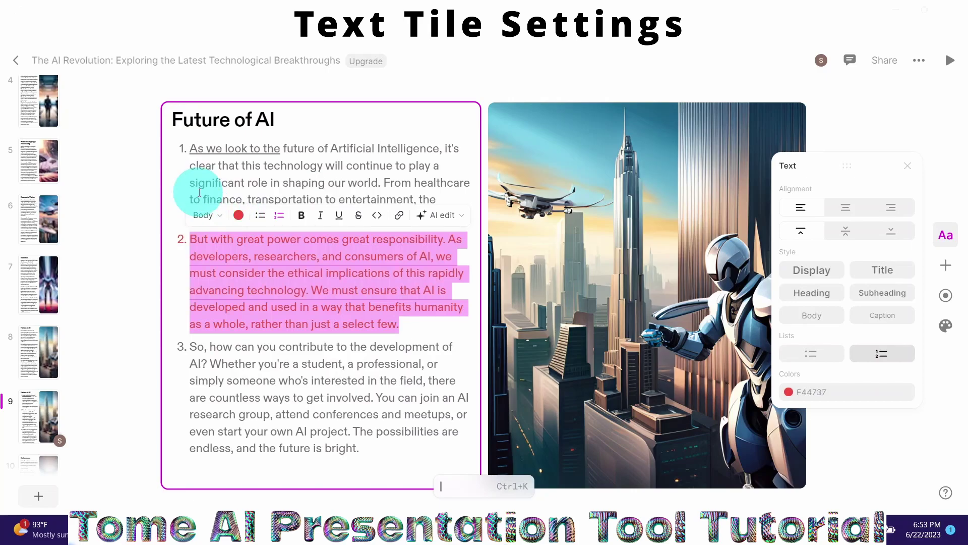
pyautogui.click(225, 460)
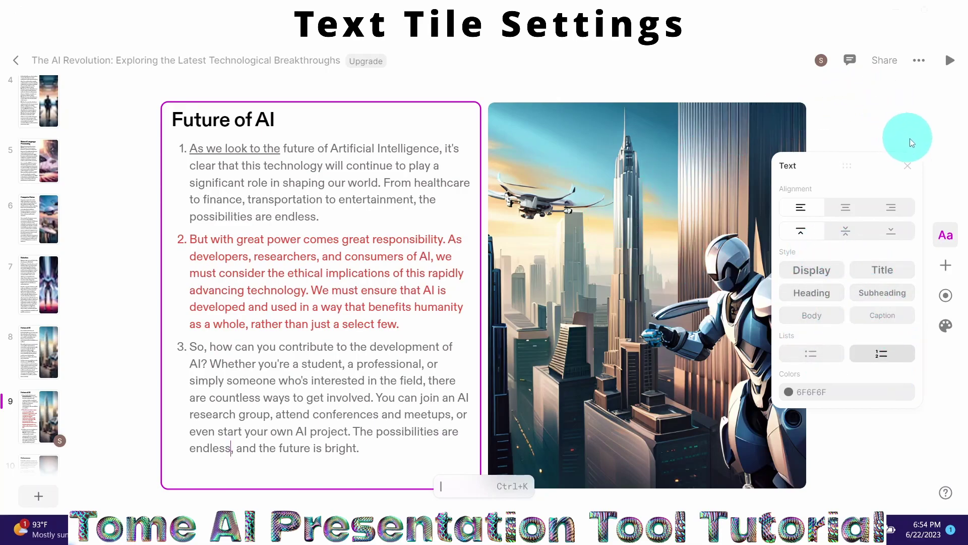
pyautogui.click(909, 165)
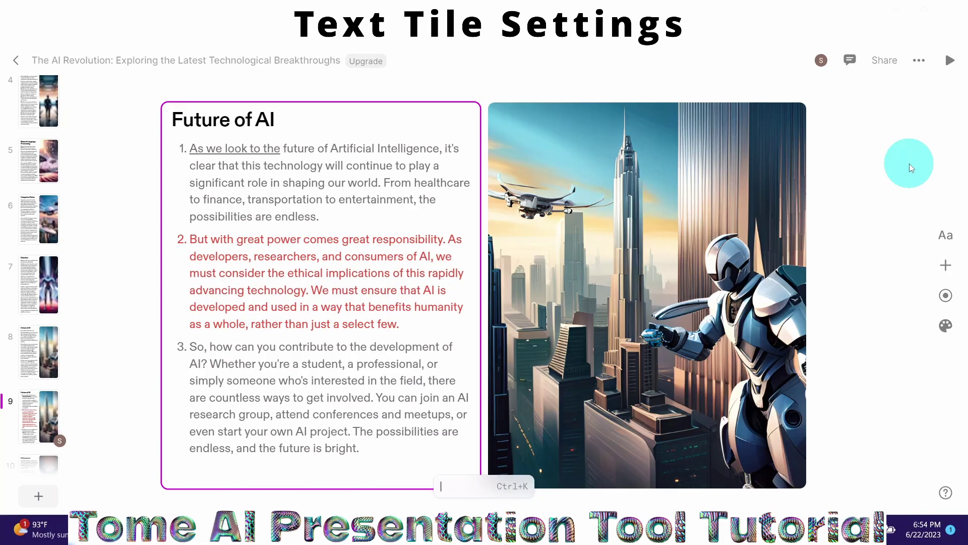
# Step: Set the robot city image to Fit so the whole cityscape shows inside its tile
pyautogui.click(664, 237)
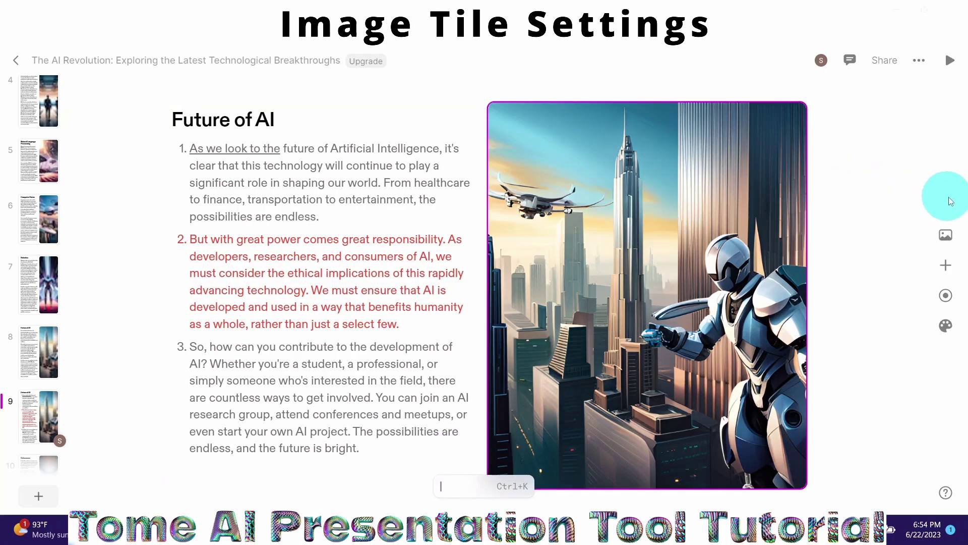
pyautogui.click(944, 245)
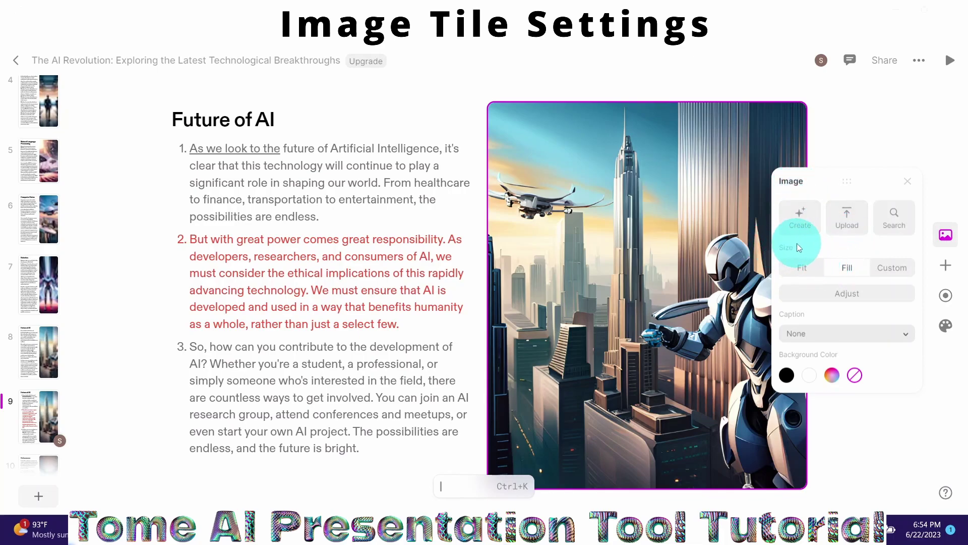
pyautogui.click(802, 272)
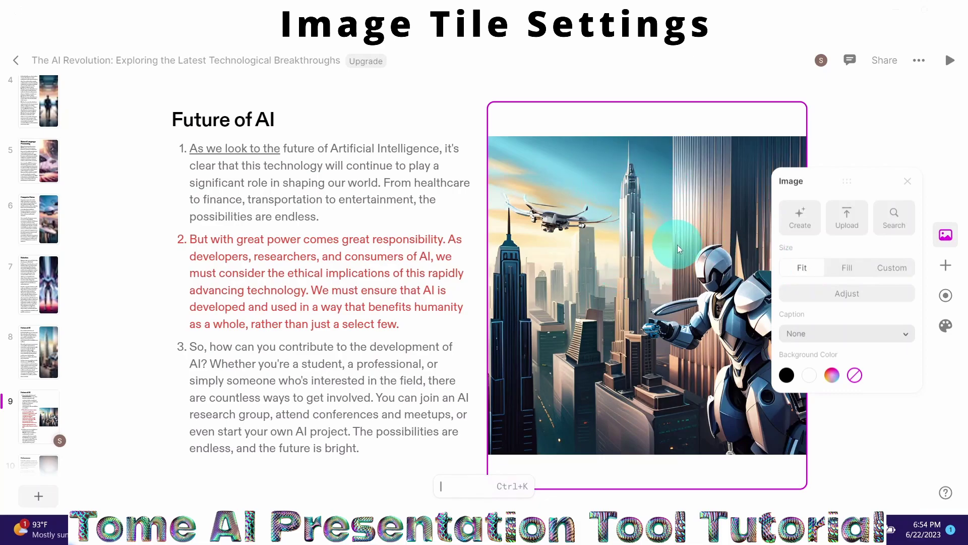
pyautogui.click(892, 273)
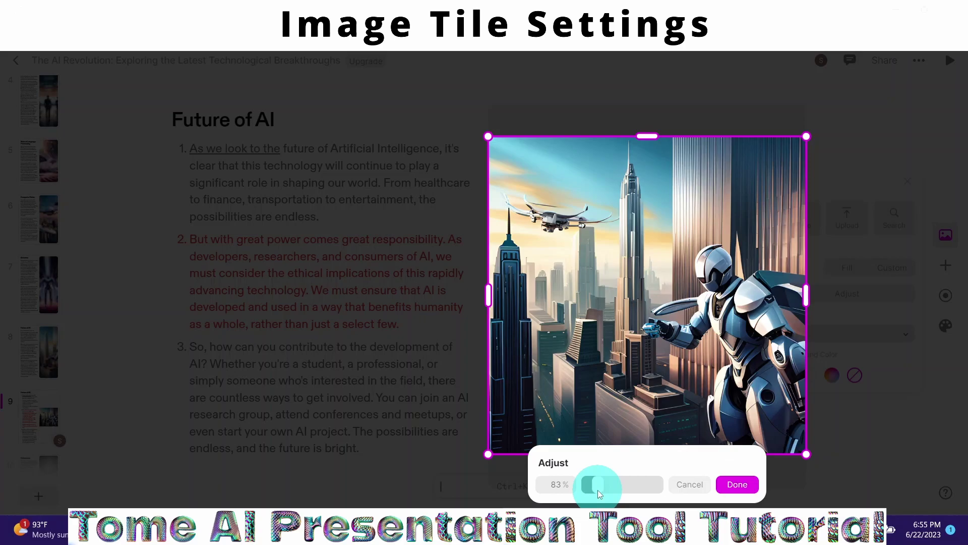
pyautogui.moveTo(597, 490); pyautogui.dragTo(607, 488)
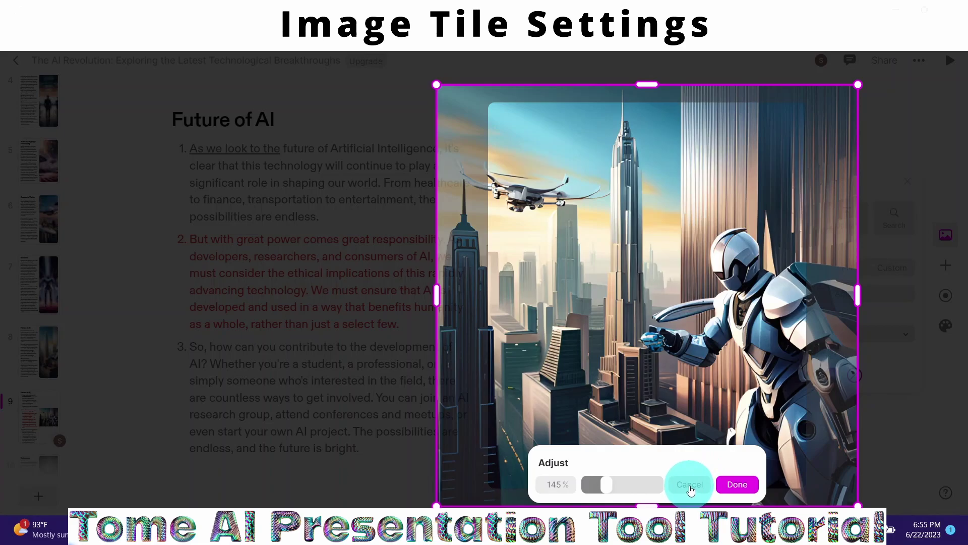
pyautogui.click(690, 485)
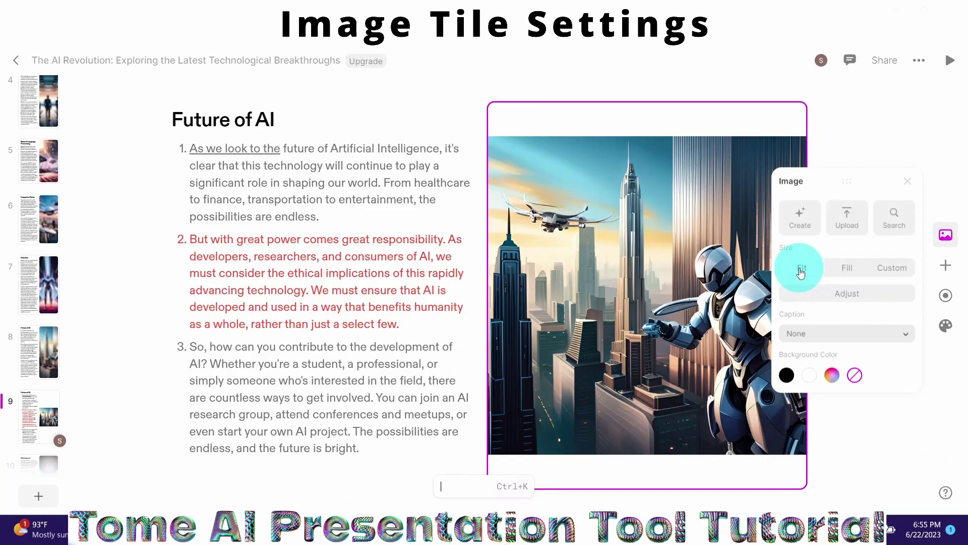
# Step: Switch the image between Fill and Fit, then give its tile a red #DE2C2C background
pyautogui.click(846, 267)
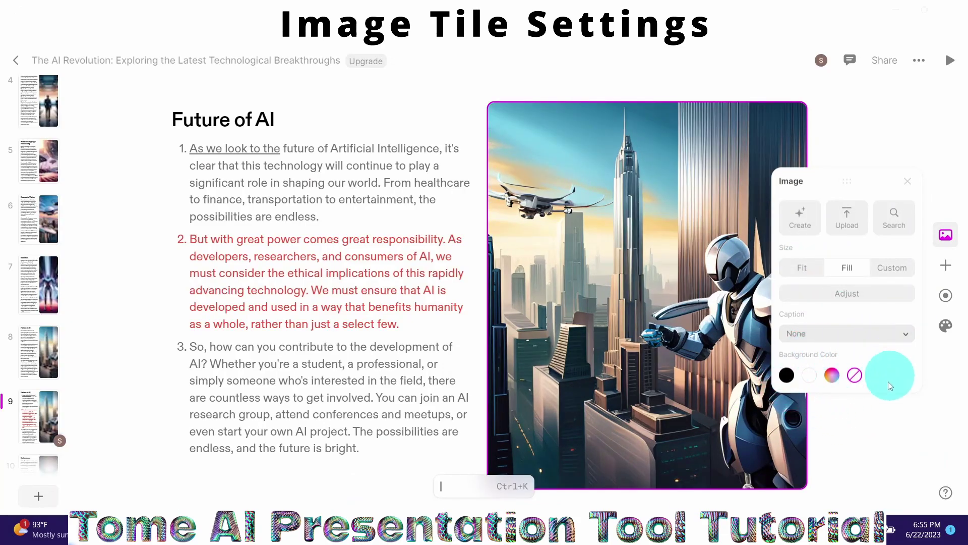
pyautogui.click(803, 268)
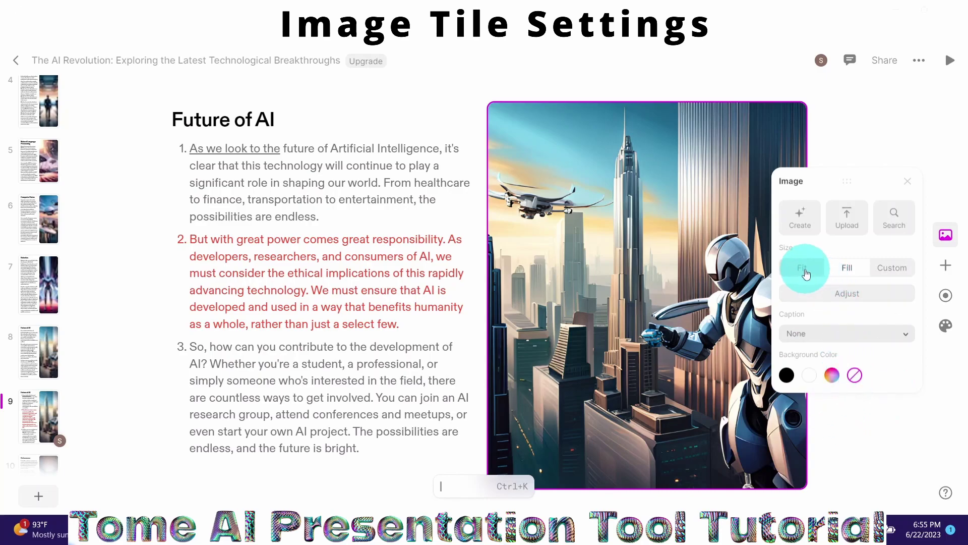
pyautogui.click(802, 268)
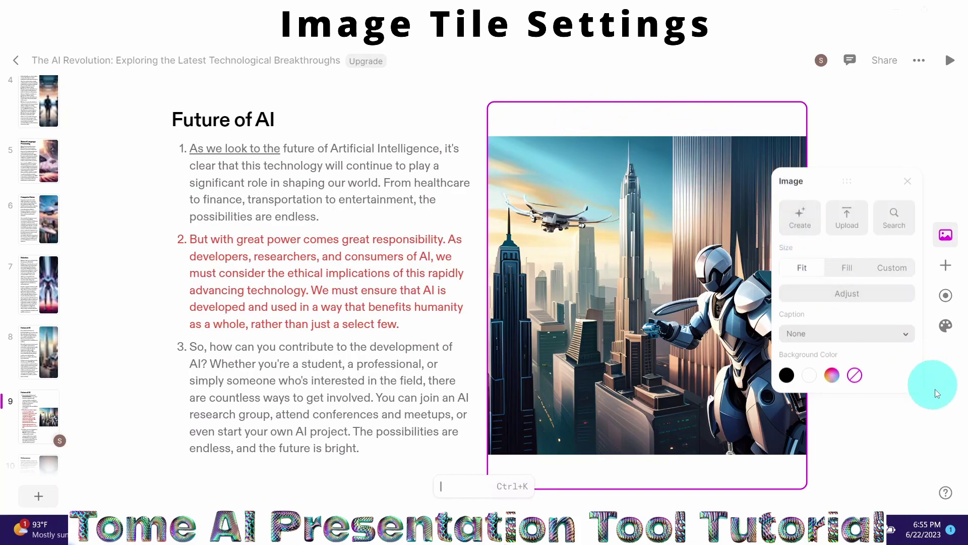
pyautogui.click(835, 382)
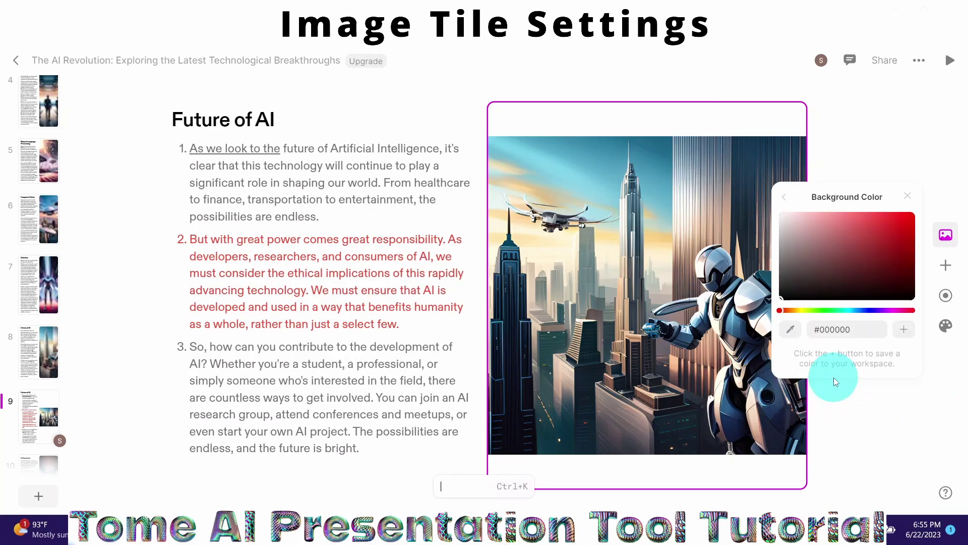
pyautogui.click(889, 223)
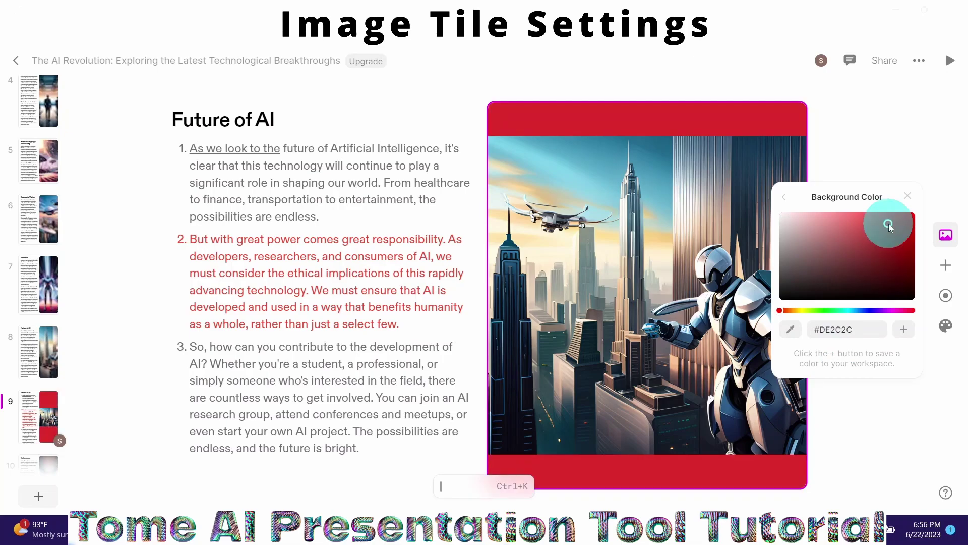
pyautogui.click(907, 196)
pyautogui.click(946, 235)
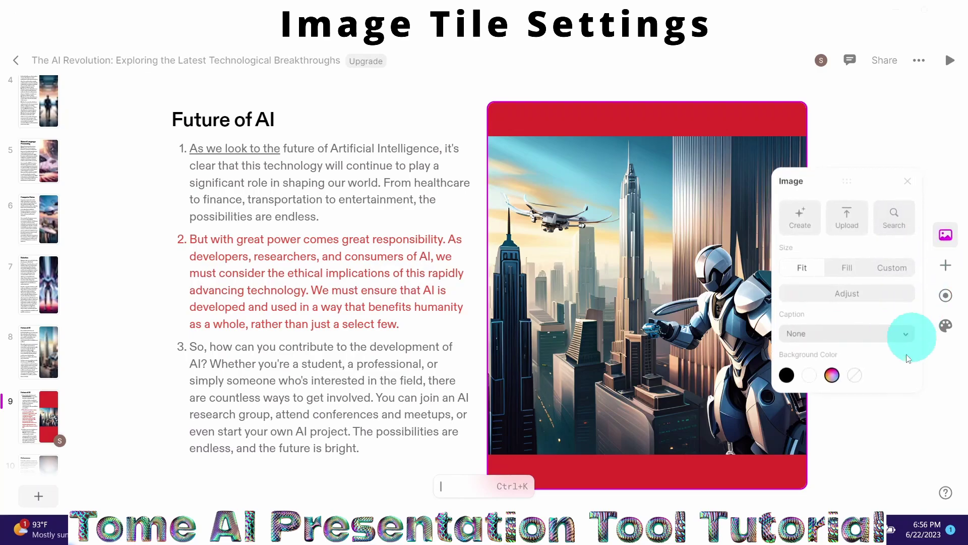
# Step: Set the robot image to Fill and add an 'AI Robot' caption above it
pyautogui.click(849, 271)
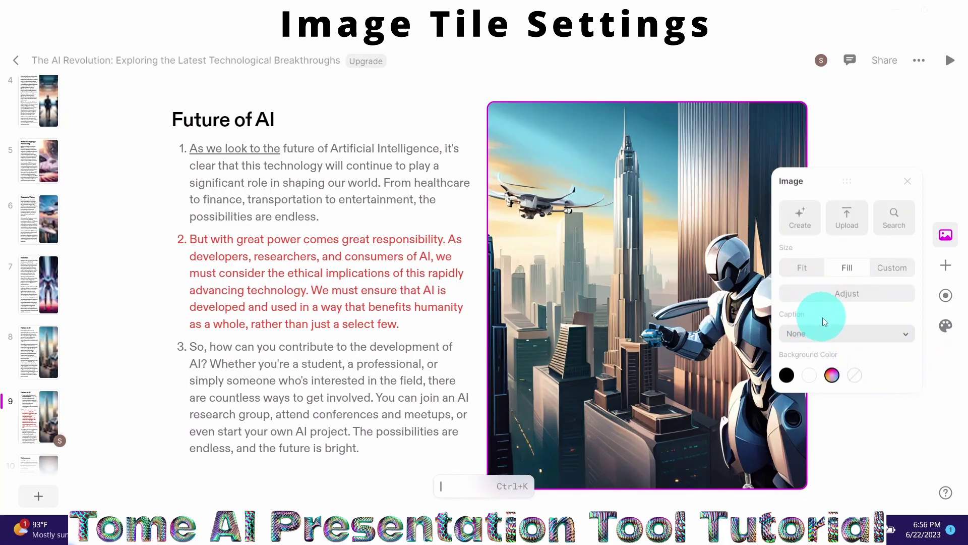
pyautogui.click(905, 333)
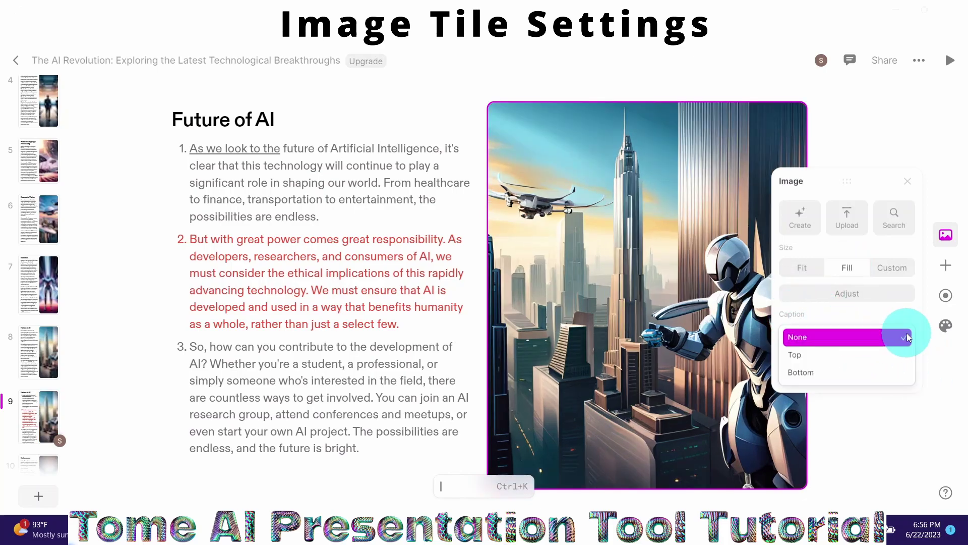
pyautogui.click(800, 355)
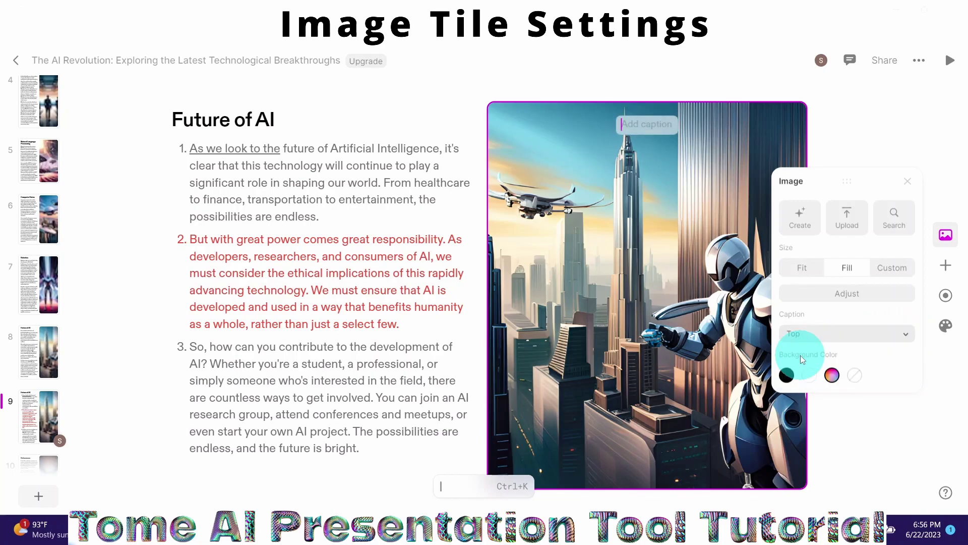
pyautogui.click(662, 171)
pyautogui.write('AI Robot')
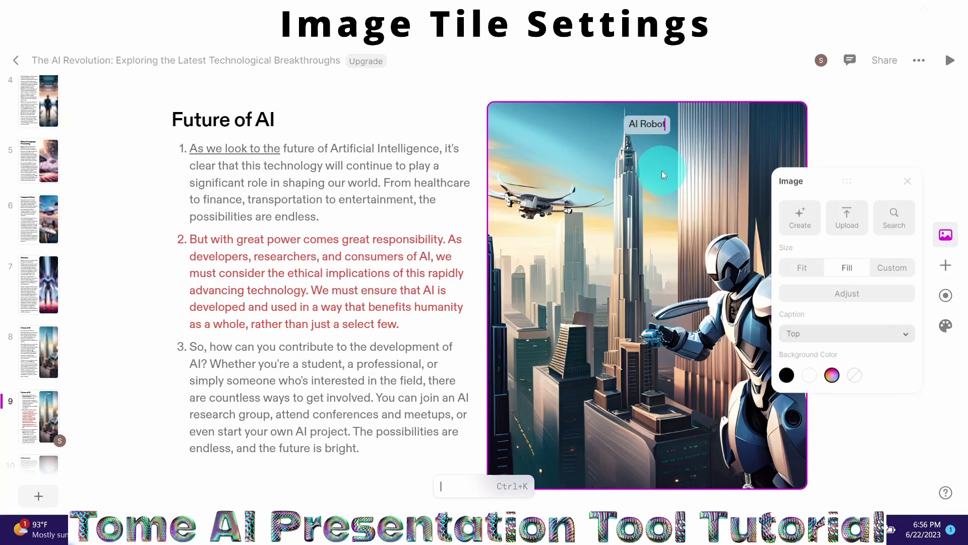
pyautogui.click(652, 112)
# Step: Move the caption to the bottom, then set the caption position to None
pyautogui.click(807, 304)
pyautogui.click(882, 333)
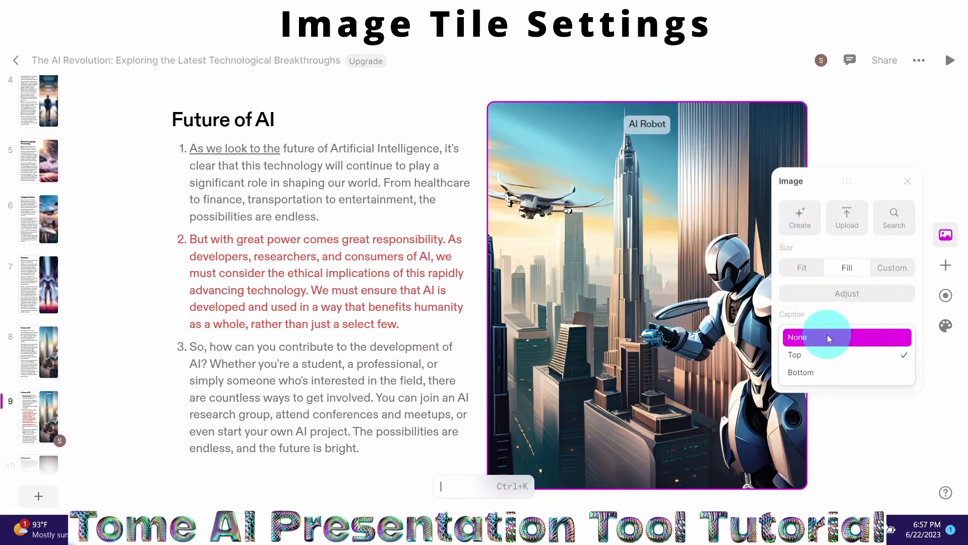
pyautogui.click(807, 376)
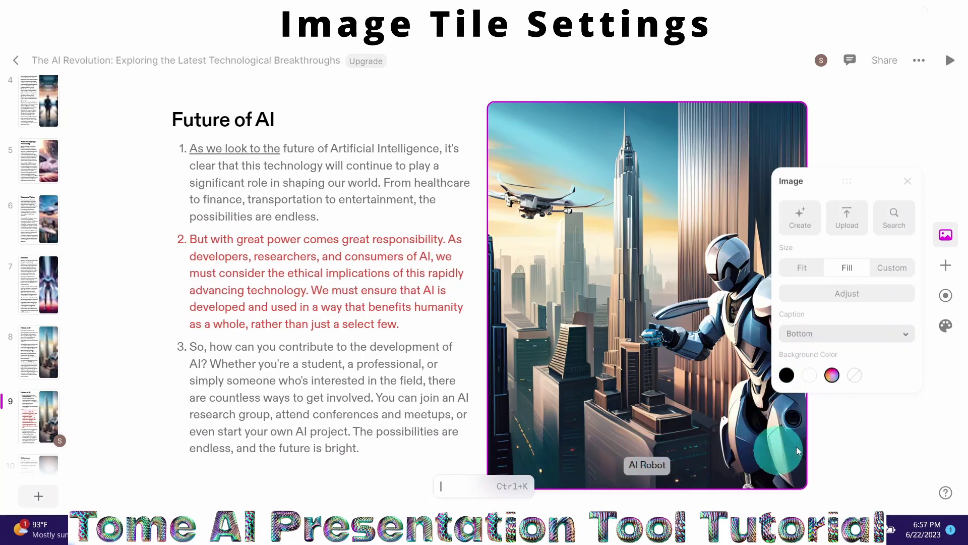
pyautogui.click(806, 334)
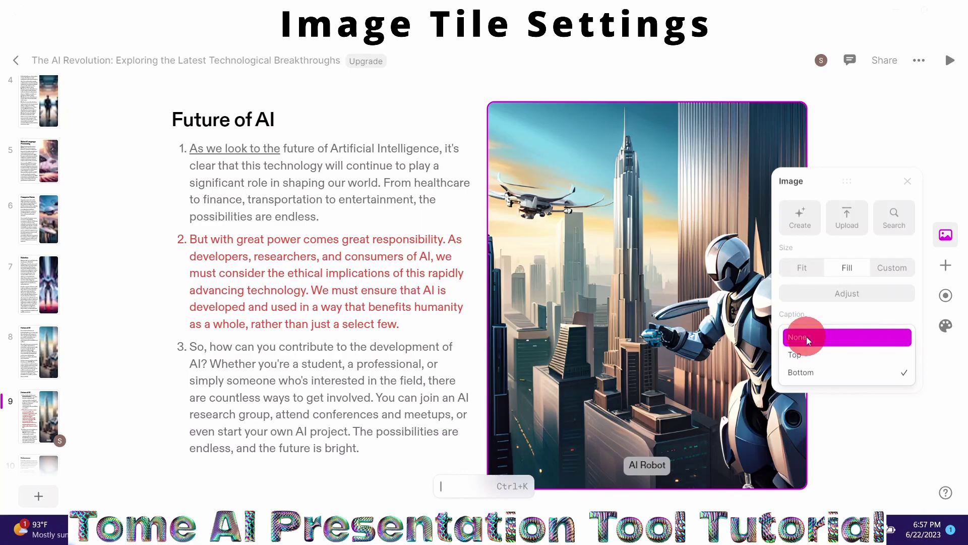
pyautogui.click(807, 337)
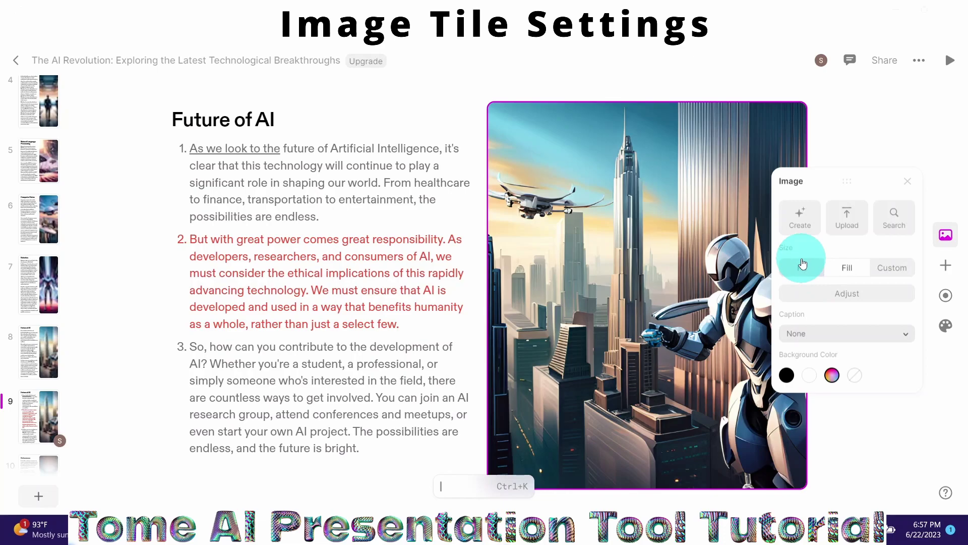
# Step: Regenerate the Future of AI image with 'water colors' appended to the prompt, choosing the river city with airship
pyautogui.click(799, 220)
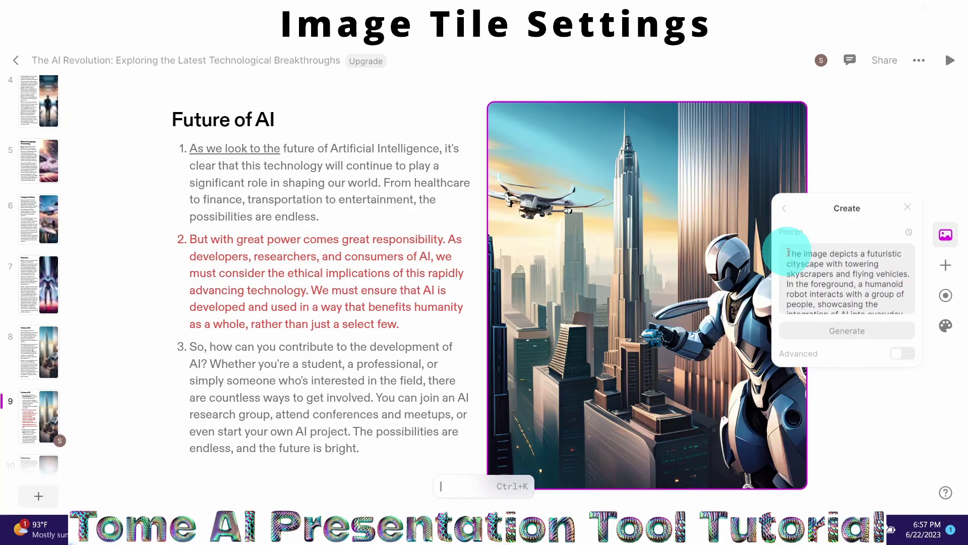
pyautogui.click(886, 284)
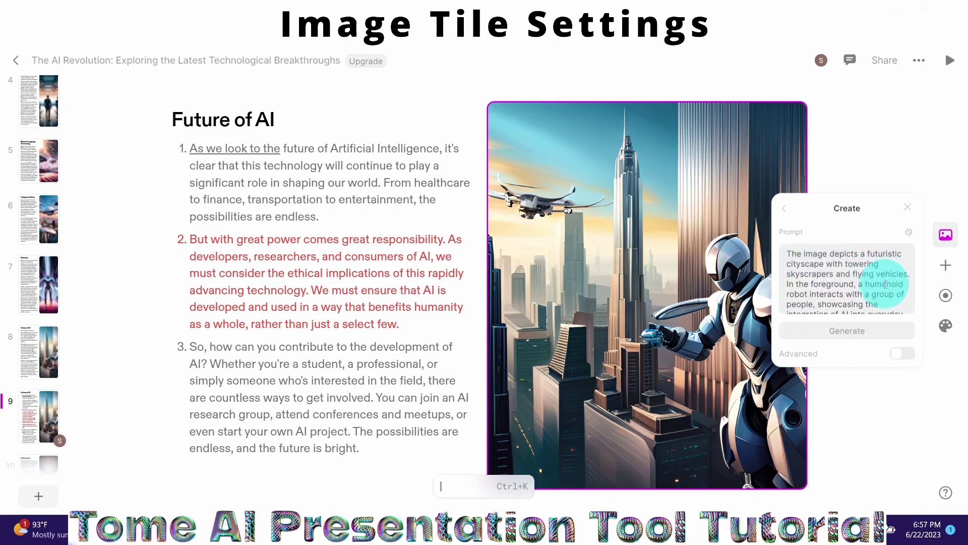
pyautogui.hotkey('ctrl', 'End')
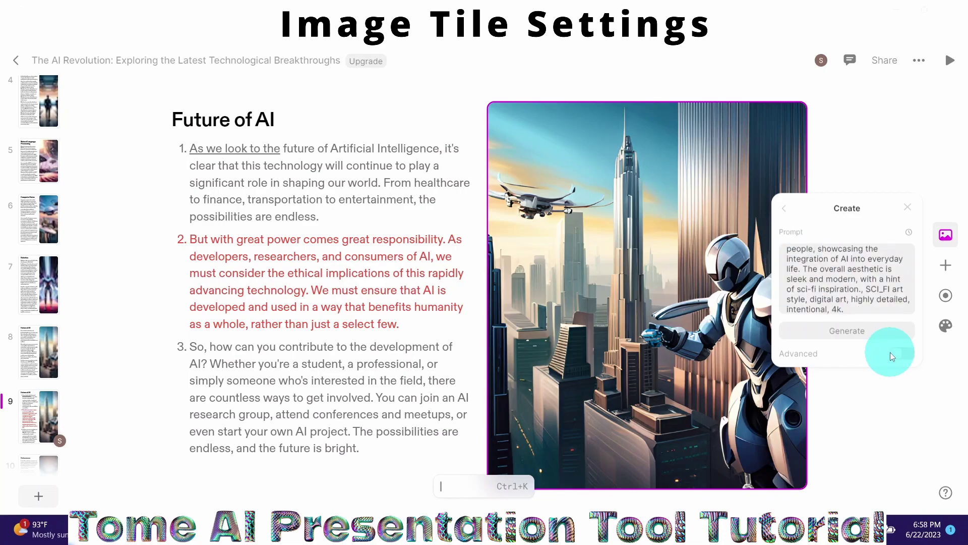
pyautogui.write('water colors')
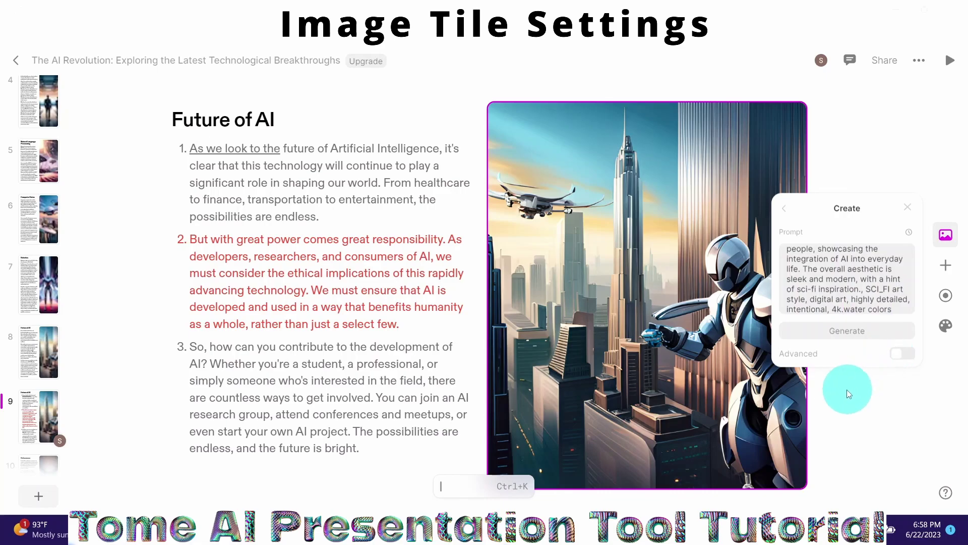
pyautogui.click(845, 343)
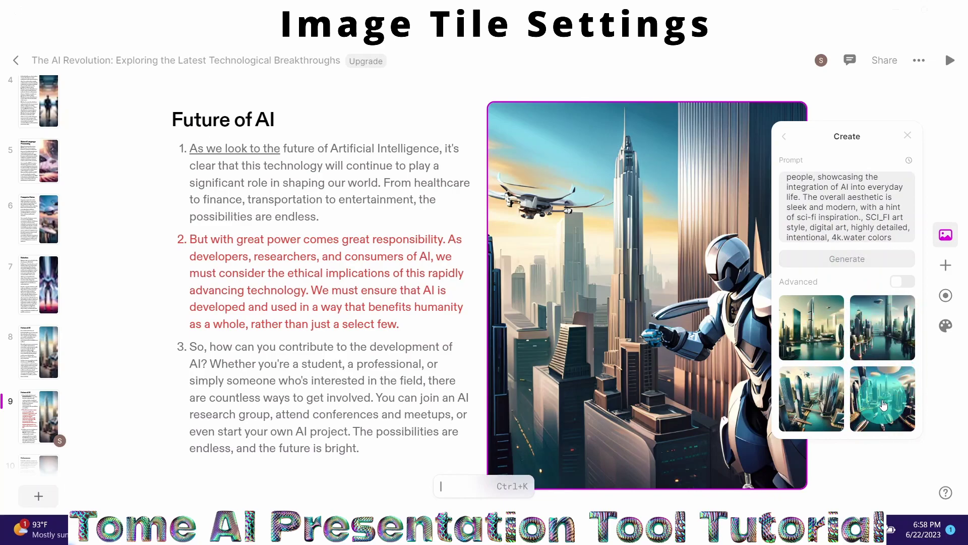
pyautogui.click(879, 329)
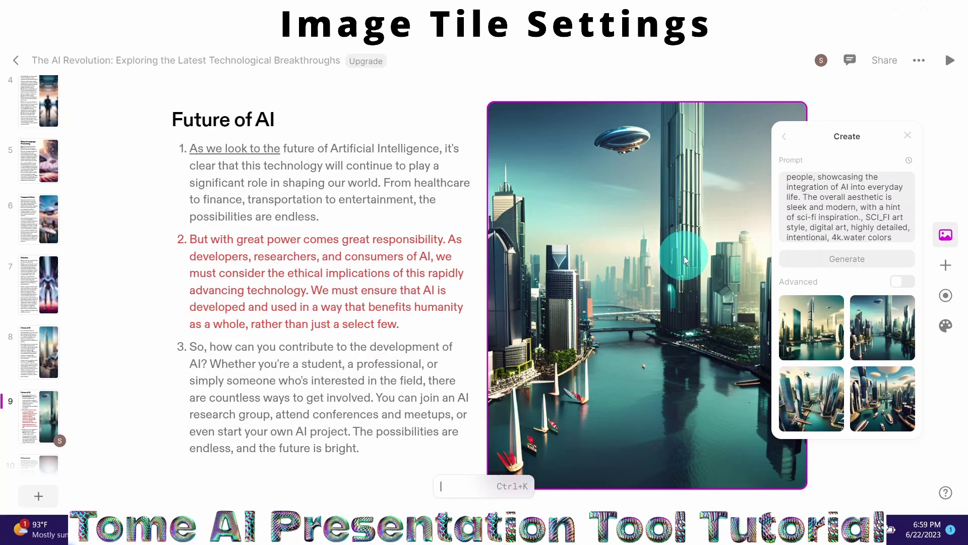
pyautogui.click(909, 138)
pyautogui.click(946, 236)
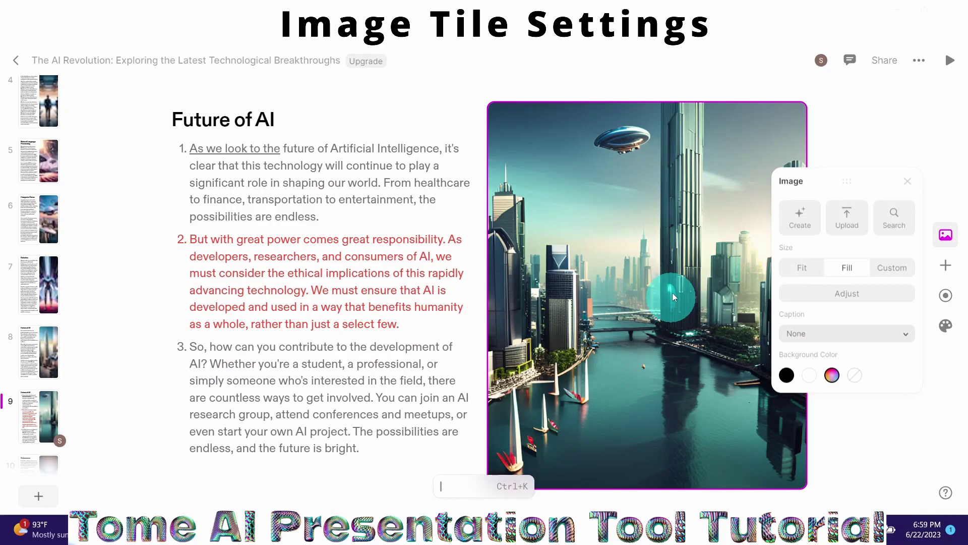
# Step: Upload the robot-woman JPG into the image tile, then delete the image tile from the slide
pyautogui.click(845, 227)
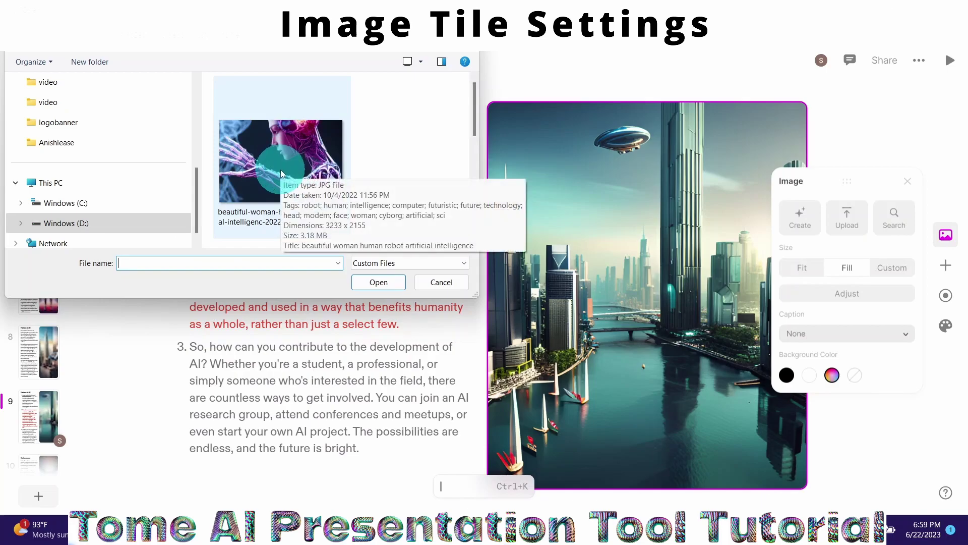
pyautogui.doubleClick(281, 170)
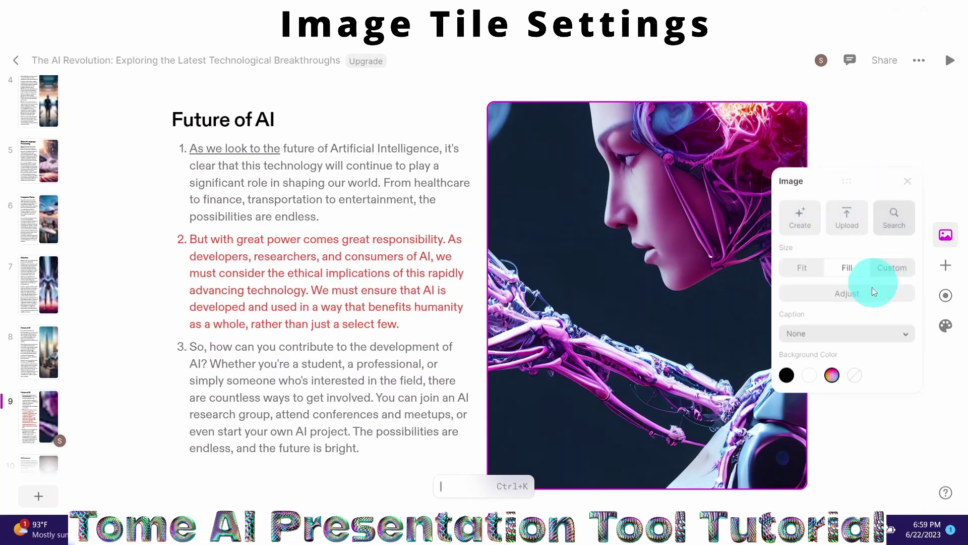
pyautogui.click(908, 188)
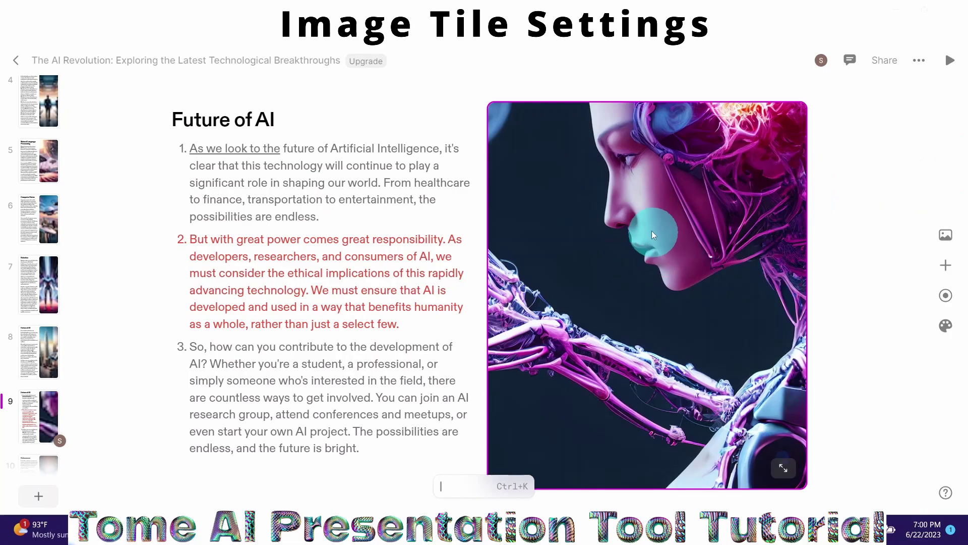
pyautogui.rightClick(668, 270)
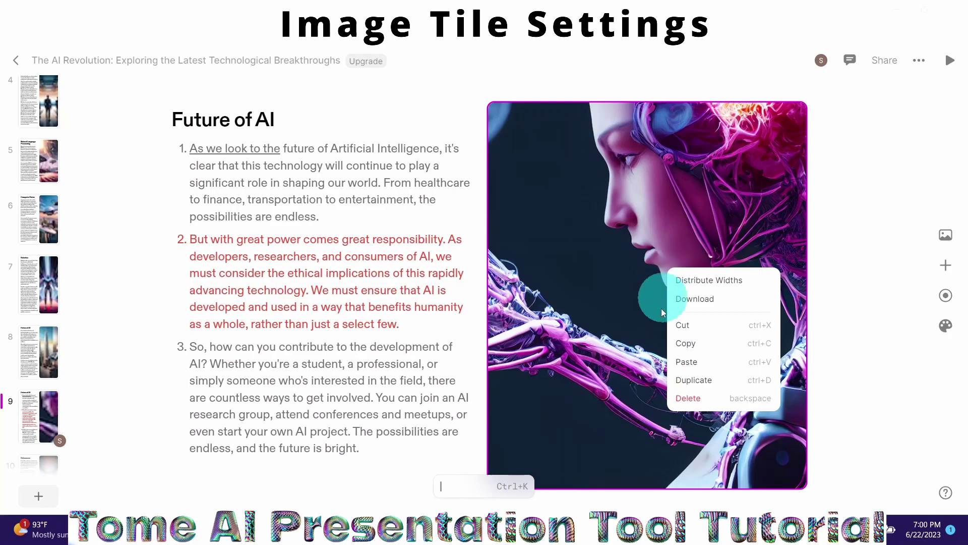
pyautogui.click(686, 398)
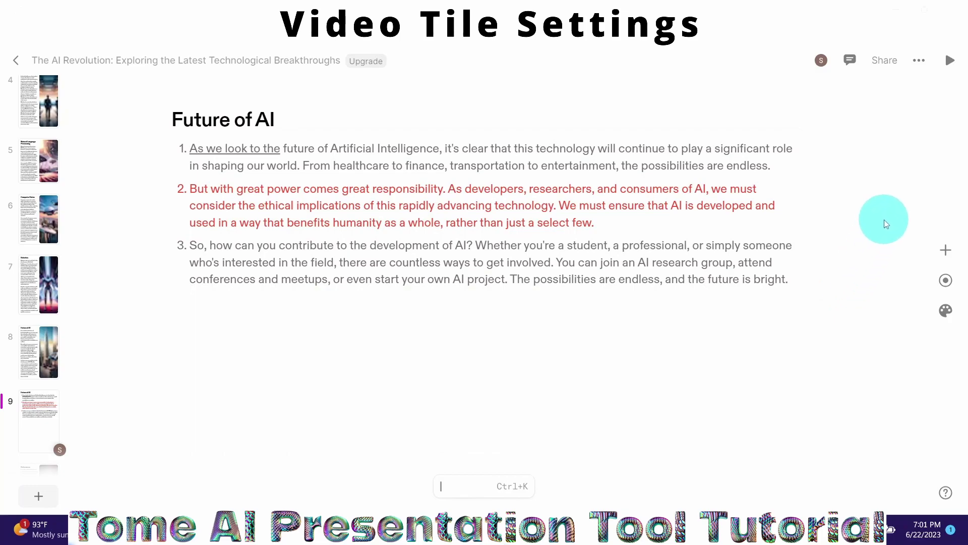
# Step: Drag a Video tile from the tile list onto the slide beneath the numbered text
pyautogui.click(946, 251)
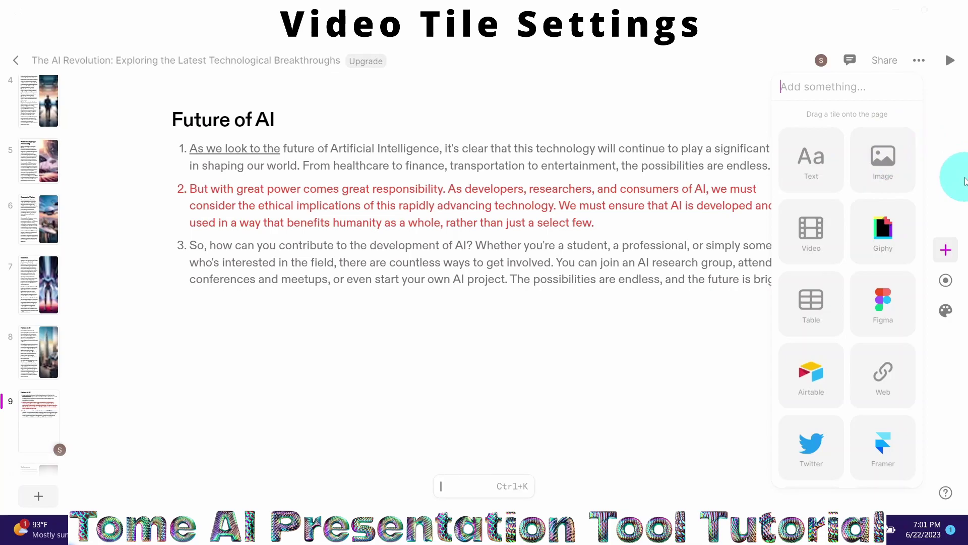
pyautogui.click(813, 239)
pyautogui.moveTo(812, 239); pyautogui.dragTo(631, 391)
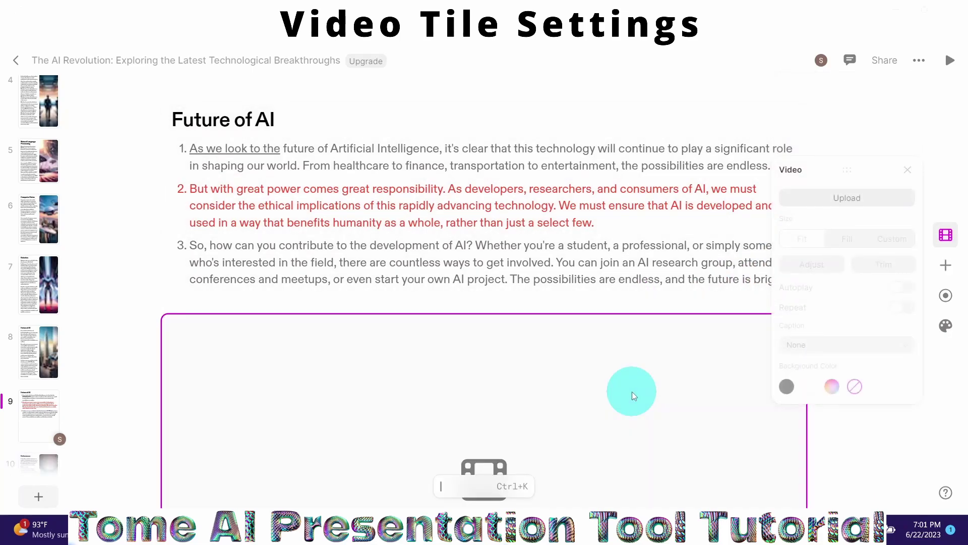
# Step: Upload the robot MP4 into the video tile and scale it to 62% using Fill then Custom
pyautogui.click(847, 201)
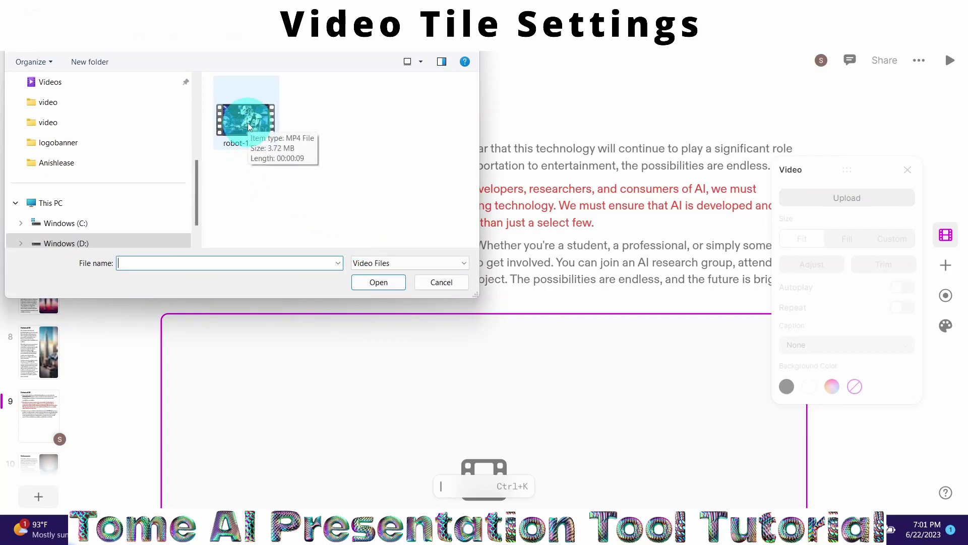
pyautogui.doubleClick(247, 123)
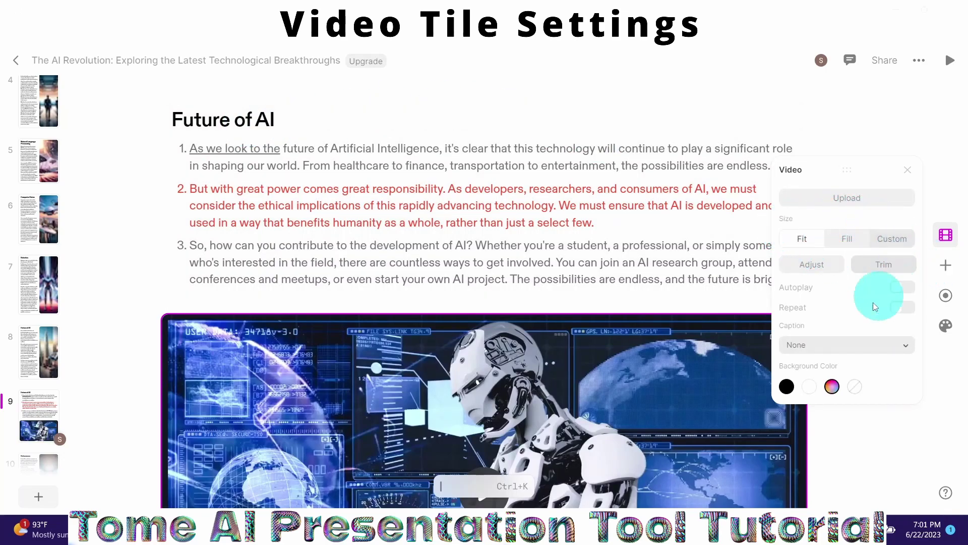
pyautogui.click(846, 245)
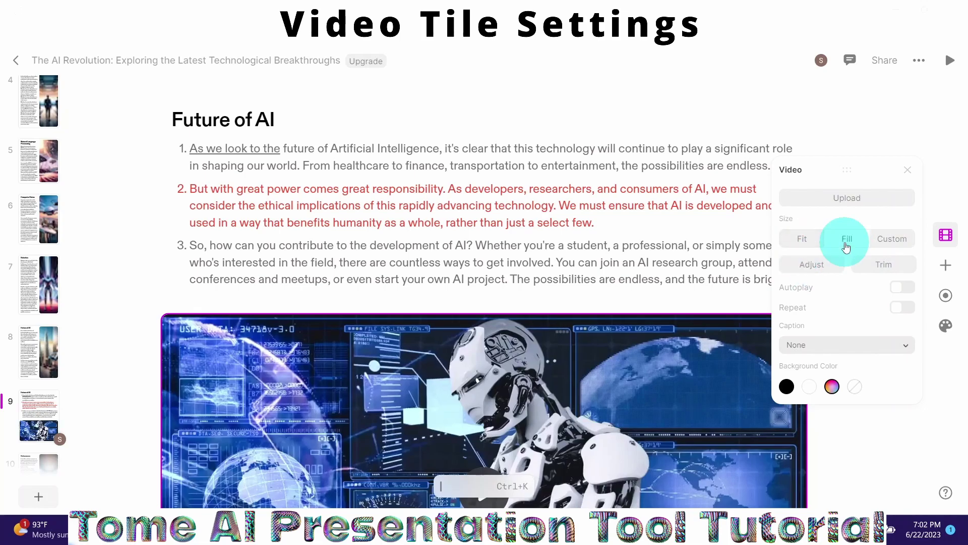
pyautogui.click(889, 245)
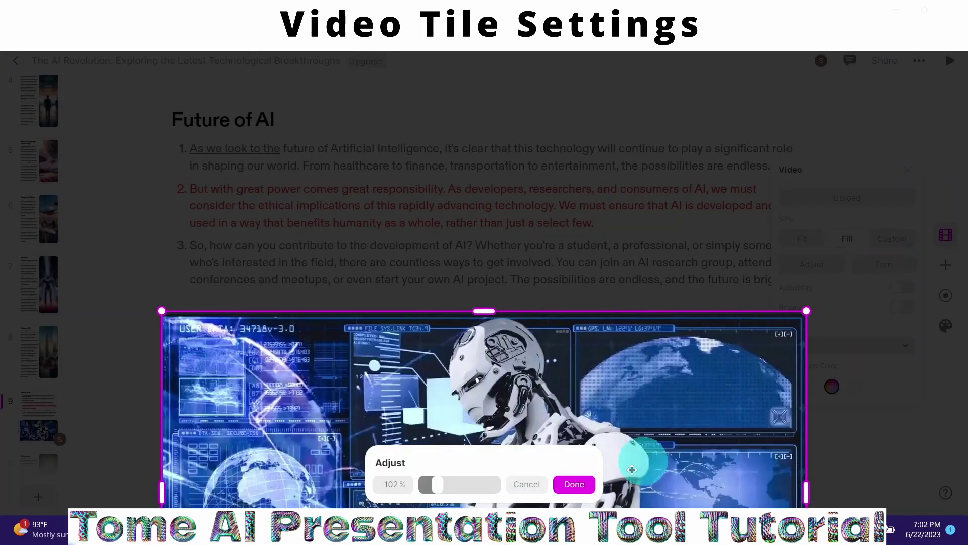
pyautogui.click(435, 487)
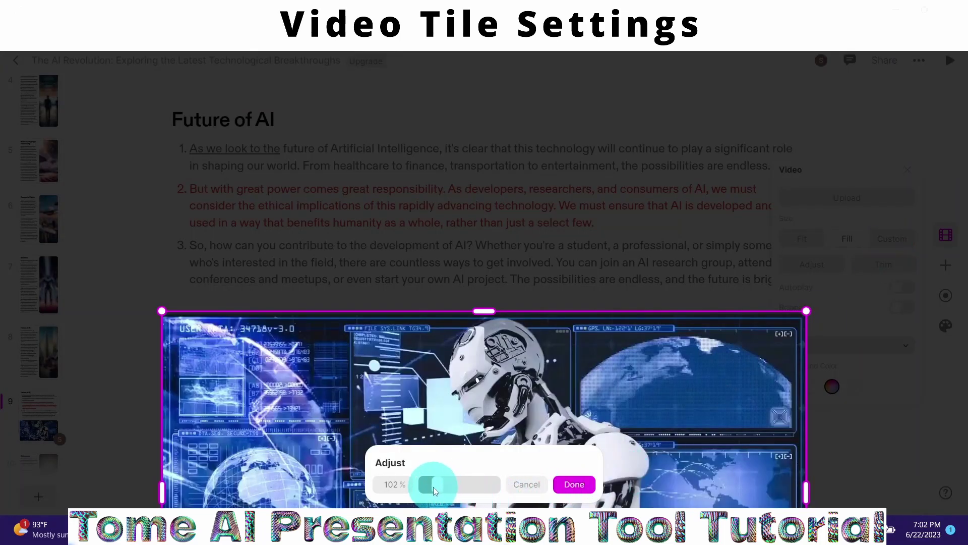
pyautogui.moveTo(434, 486); pyautogui.dragTo(430, 486)
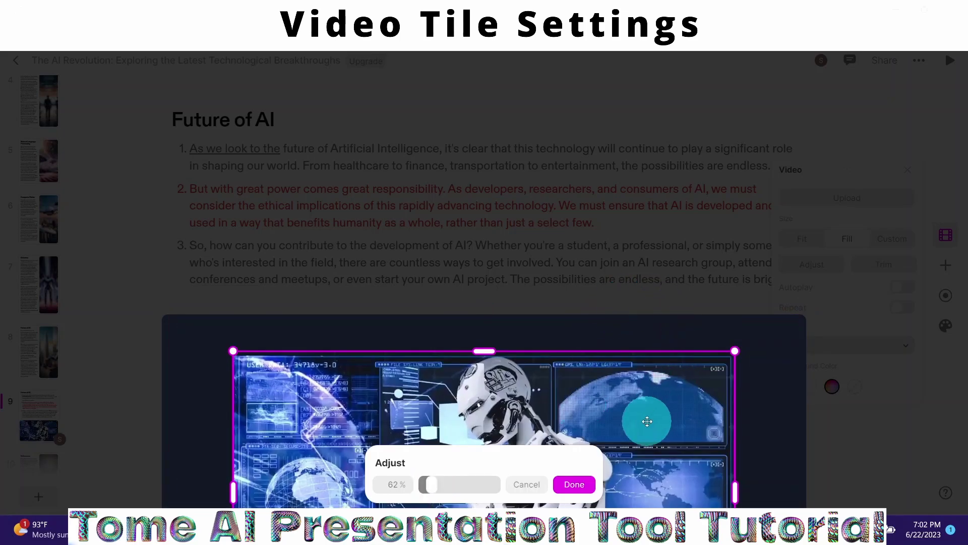
pyautogui.click(574, 485)
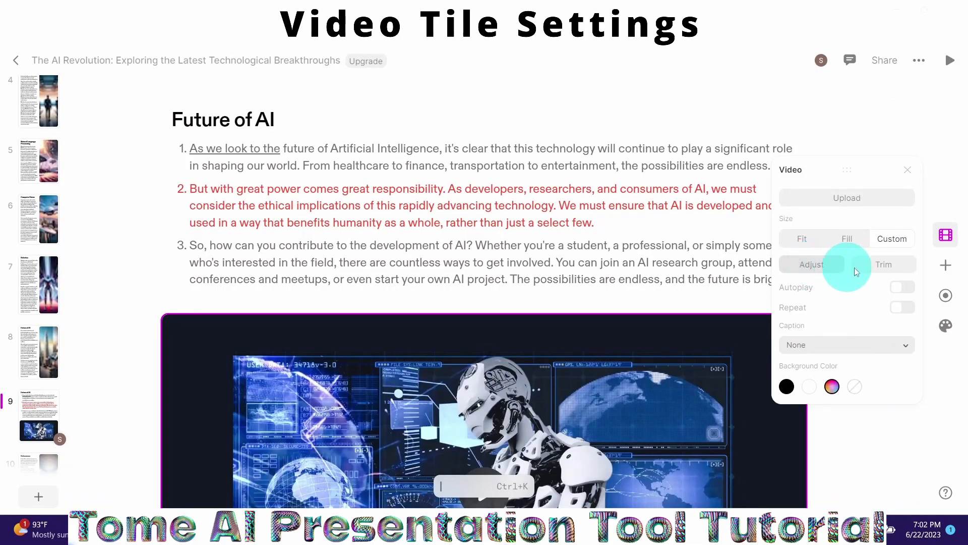
# Step: Trim the end off the robot clip to make it shorter
pyautogui.click(880, 268)
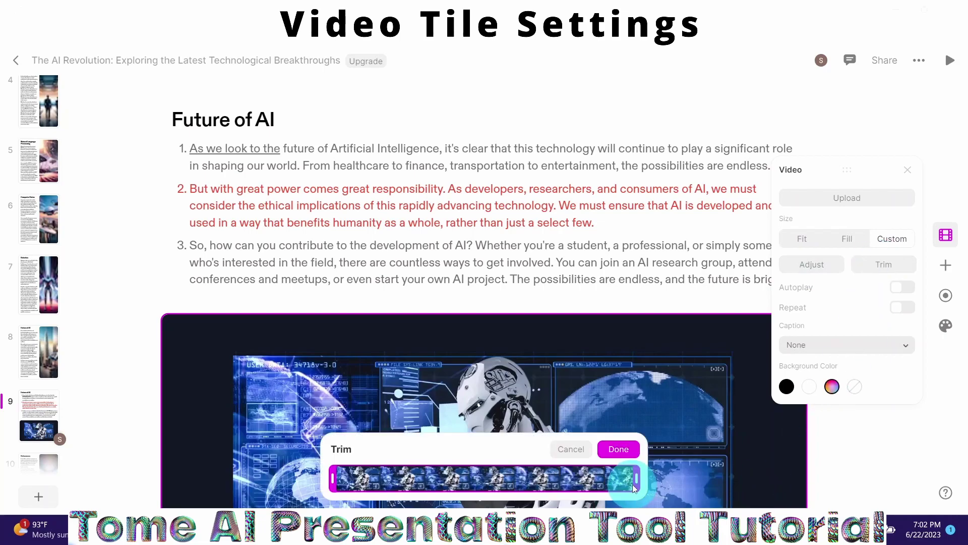
pyautogui.moveTo(583, 485); pyautogui.dragTo(474, 486)
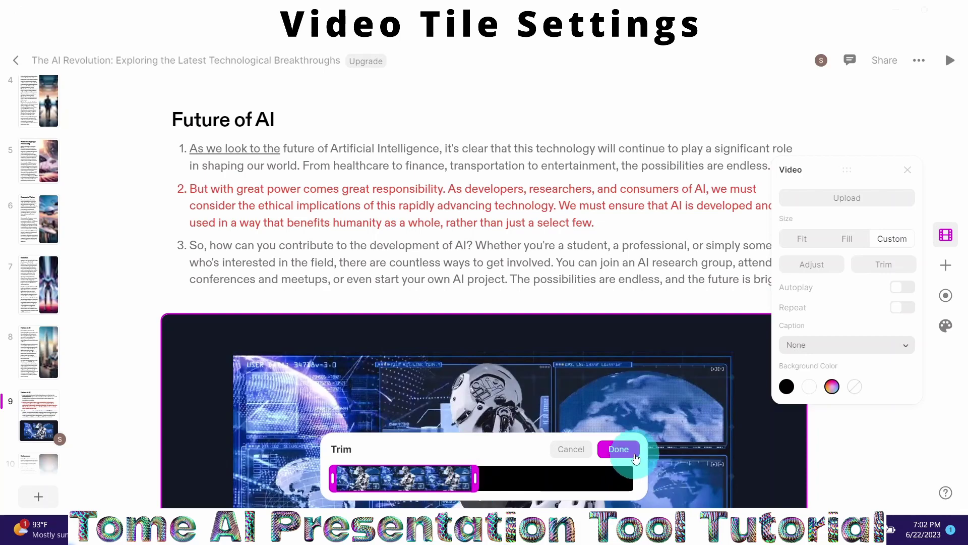
pyautogui.click(619, 449)
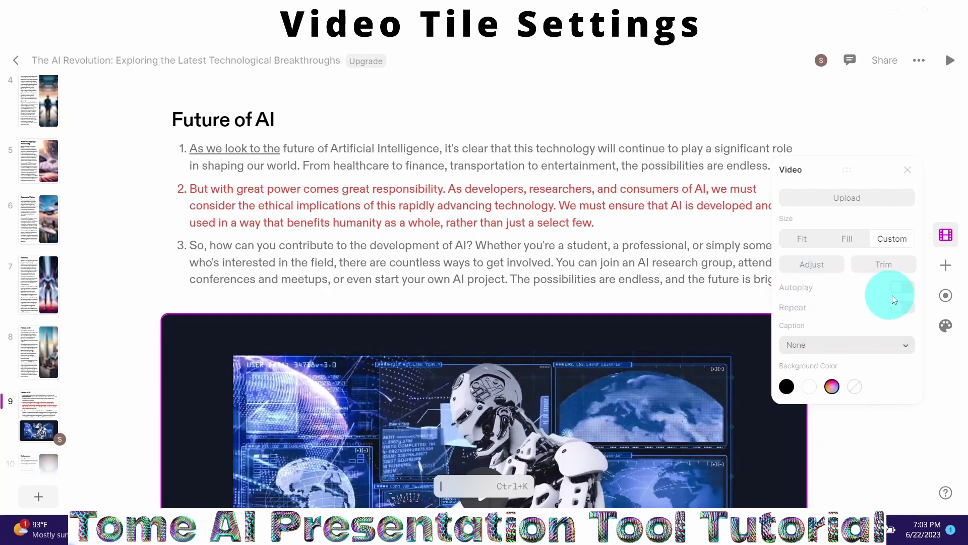
# Step: Keep the video caption at None and set the video tile background to no colour
pyautogui.click(909, 288)
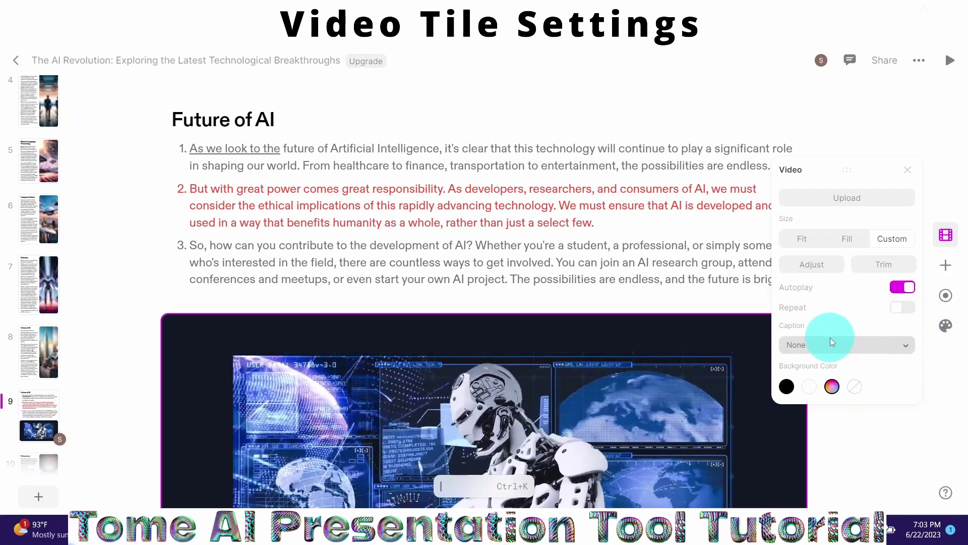
pyautogui.click(907, 346)
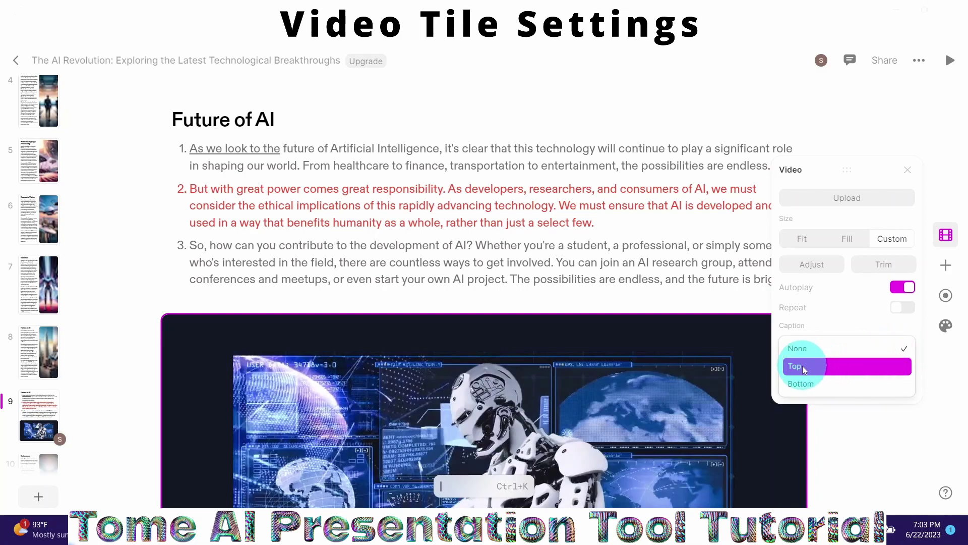
pyautogui.click(823, 384)
pyautogui.click(946, 235)
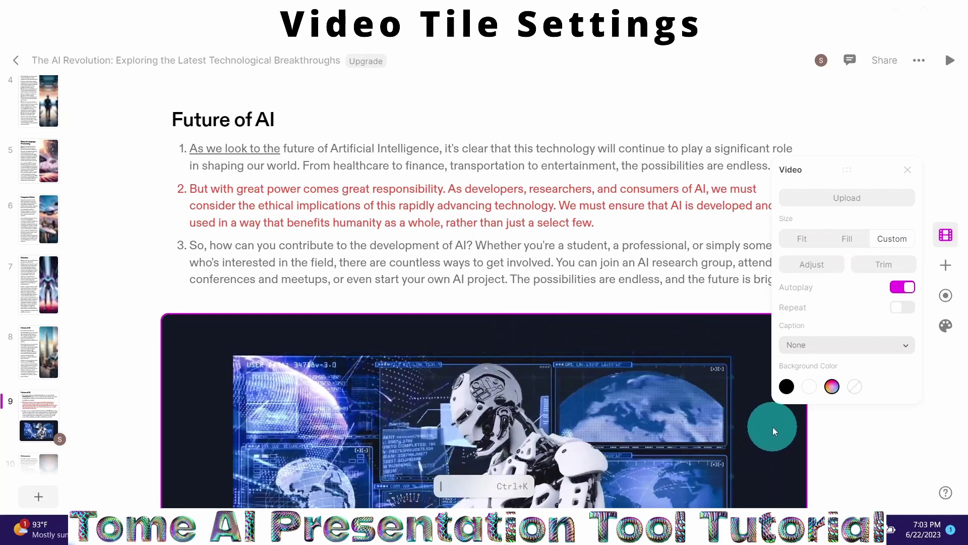
pyautogui.click(809, 387)
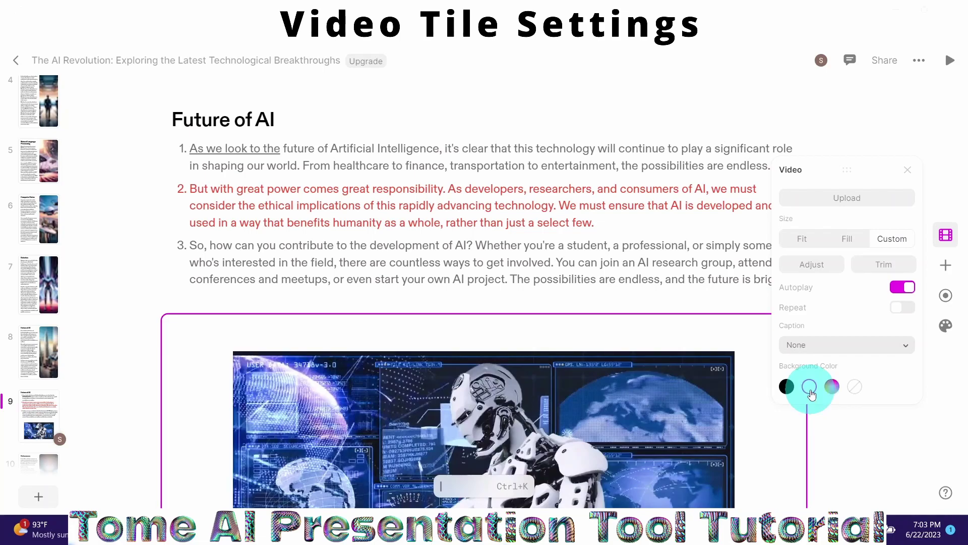
pyautogui.click(855, 387)
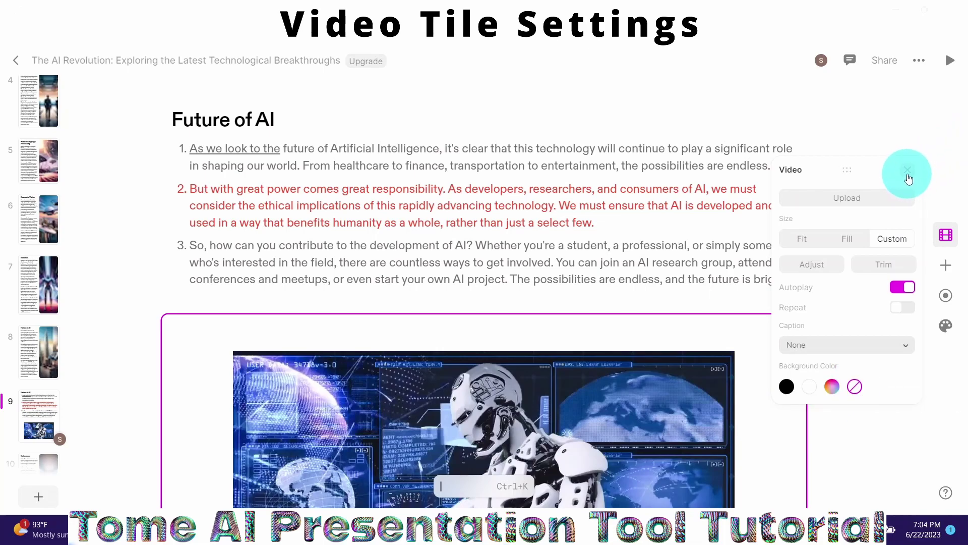
# Step: Move the robot video tile to the right of the numbered text and play it
pyautogui.click(908, 171)
pyautogui.rightClick(474, 252)
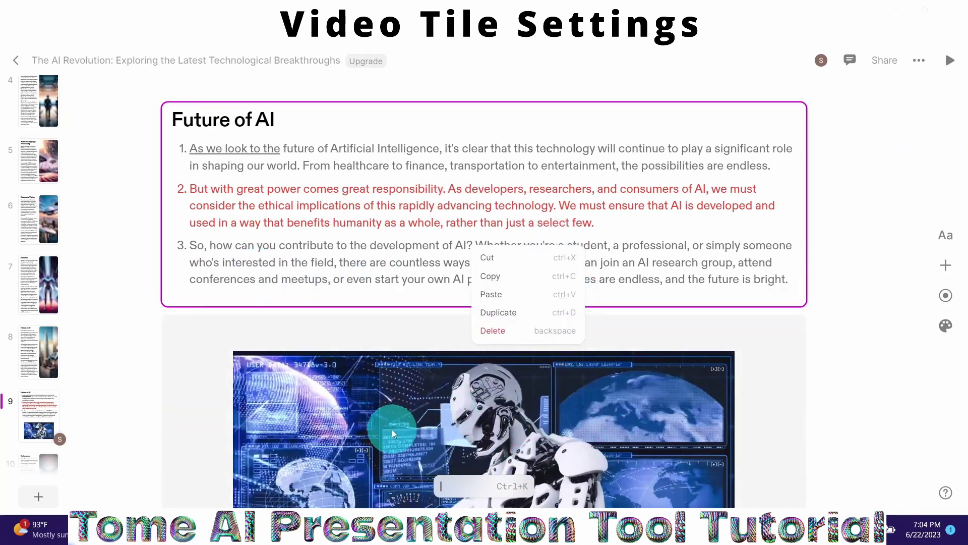
pyautogui.moveTo(397, 425); pyautogui.dragTo(638, 159)
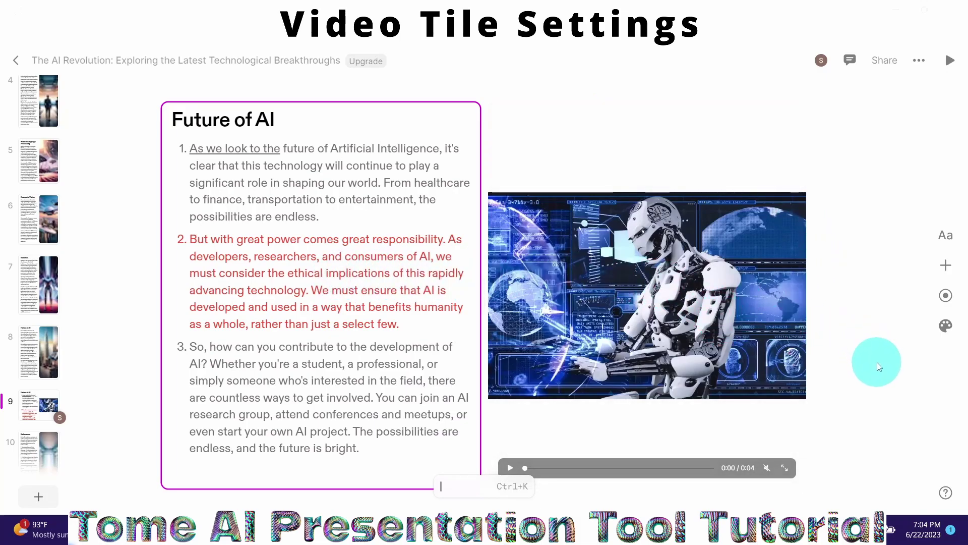
pyautogui.click(731, 439)
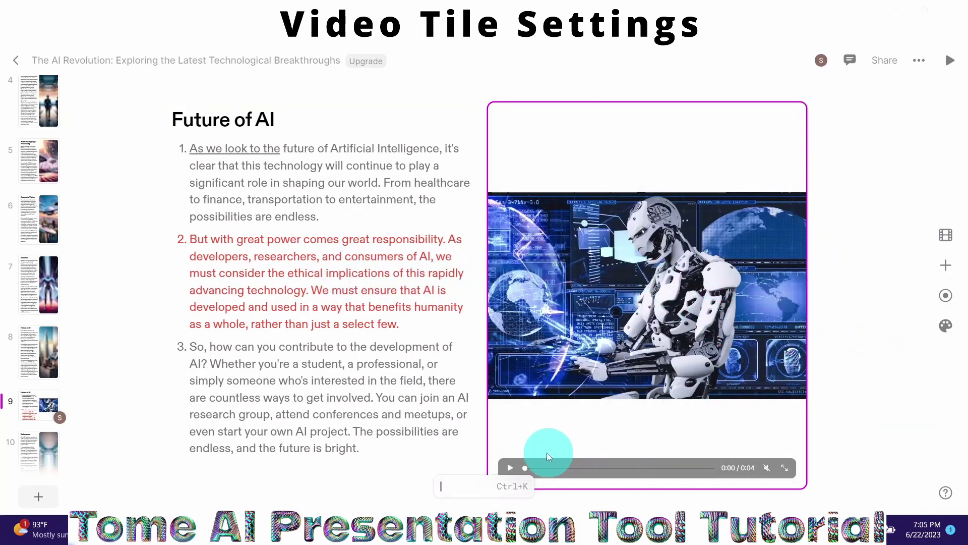
pyautogui.click(510, 467)
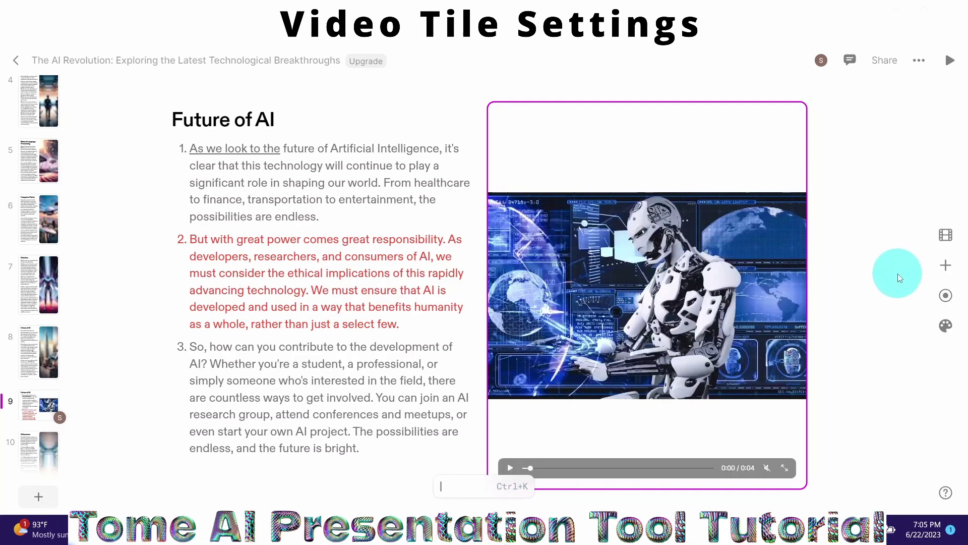
pyautogui.click(946, 272)
# Step: Scroll down through the deck to slide 10, References
pyautogui.click(804, 161)
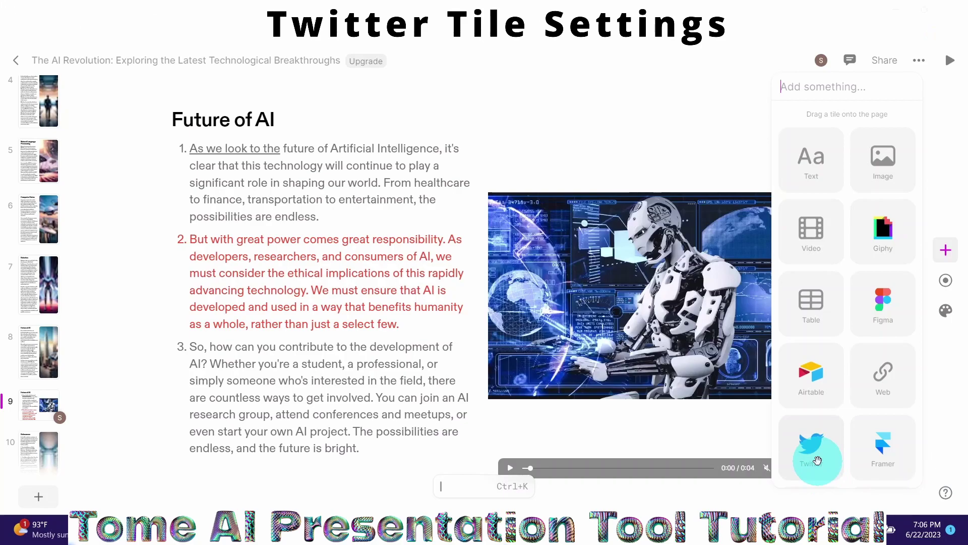
pyautogui.scroll(-3, 132, 481)
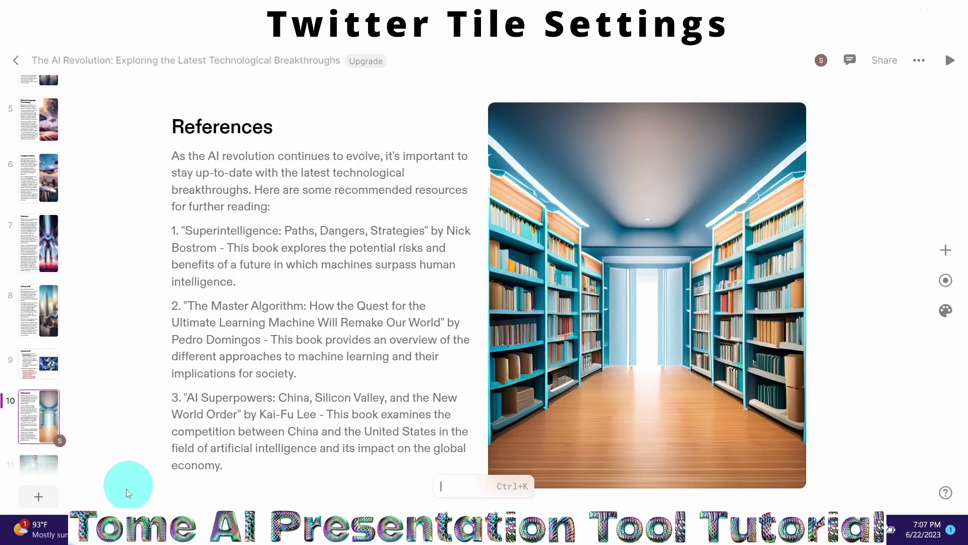
# Step: Add a Heading/Paragraph slide after References with the heading 'Twitter tweet example'
pyautogui.click(37, 502)
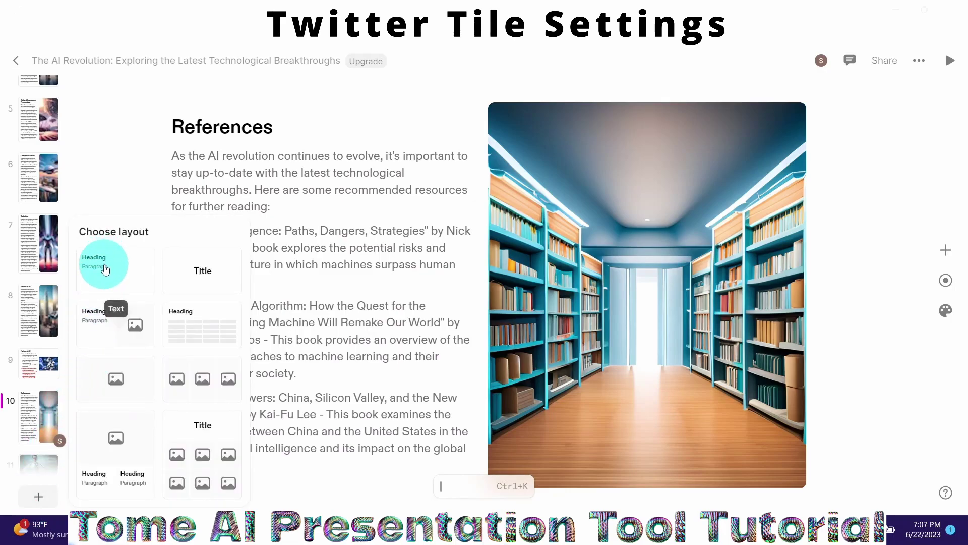
pyautogui.click(104, 267)
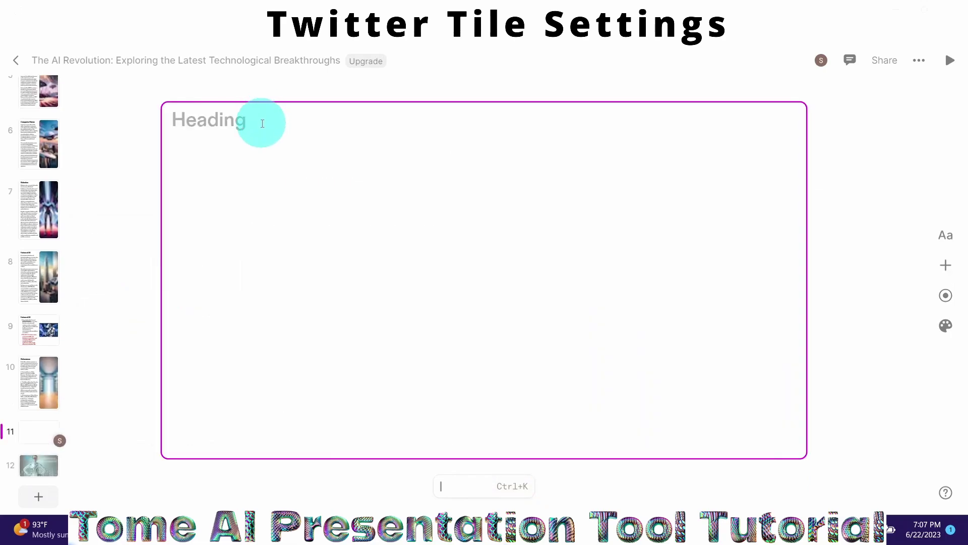
pyautogui.write('Twitter ')
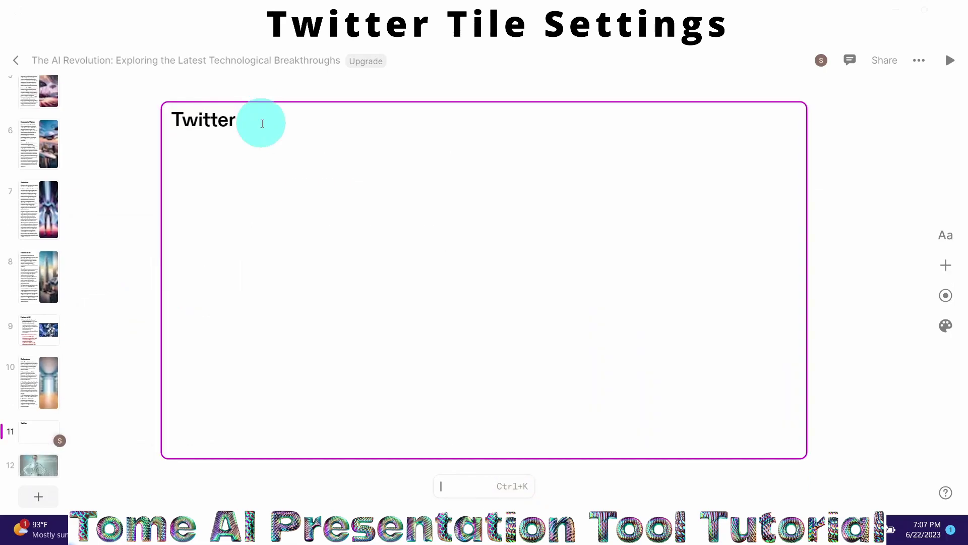
pyautogui.write('tweet example')
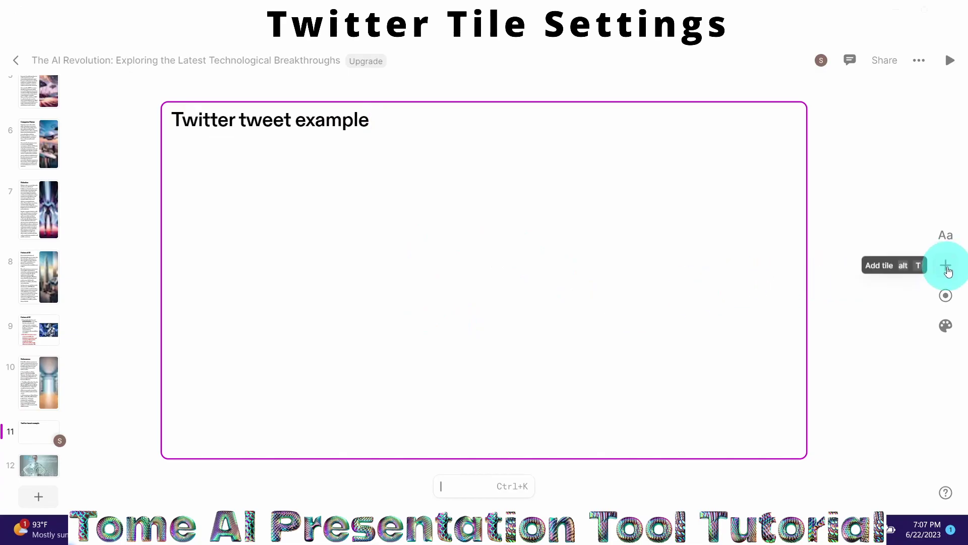
# Step: Place an empty Twitter tile on the left side of slide 11
pyautogui.click(946, 268)
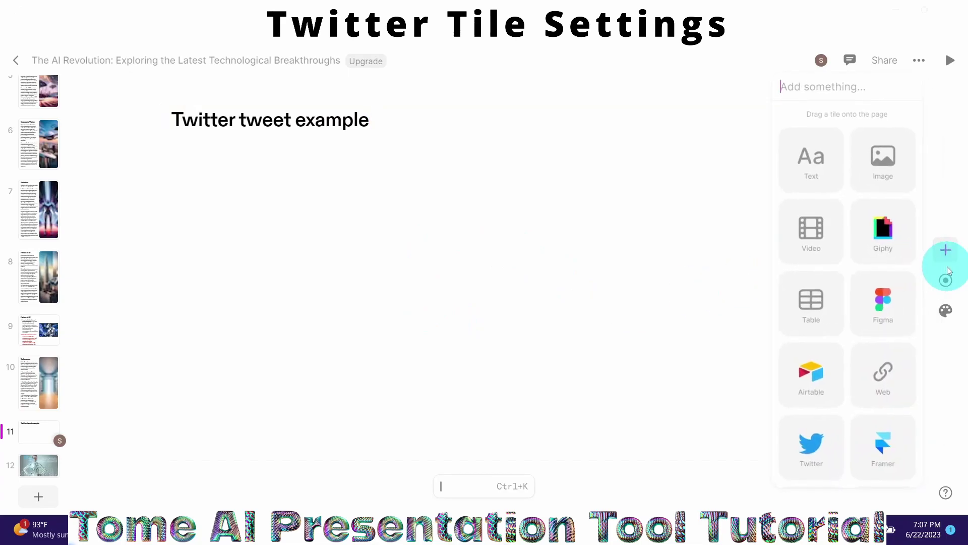
pyautogui.moveTo(813, 454); pyautogui.dragTo(475, 321)
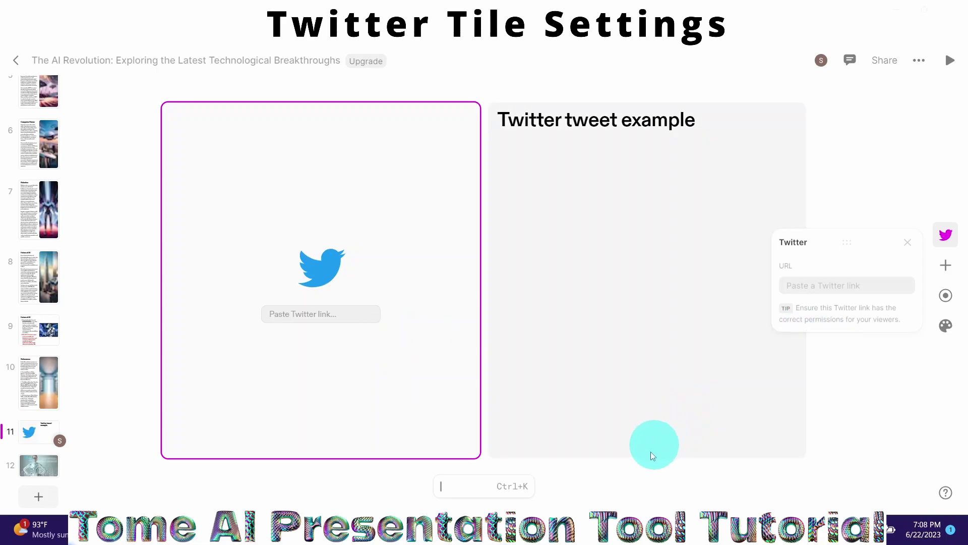
# Step: Copy the link to the 'unlimited time and money' tweet from Twitter in Chrome
pyautogui.moveTo(554, 530)
pyautogui.click(553, 456)
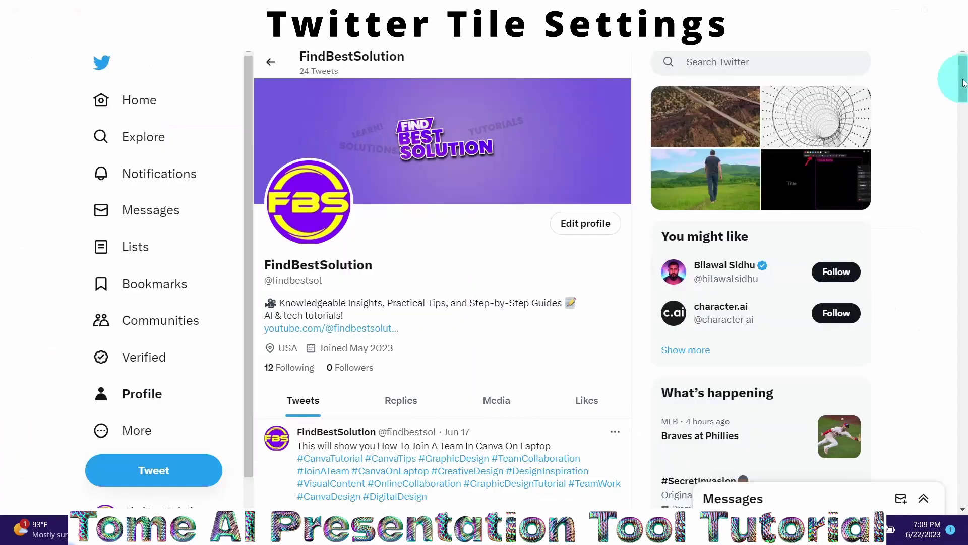
pyautogui.scroll(-10, 530, 370)
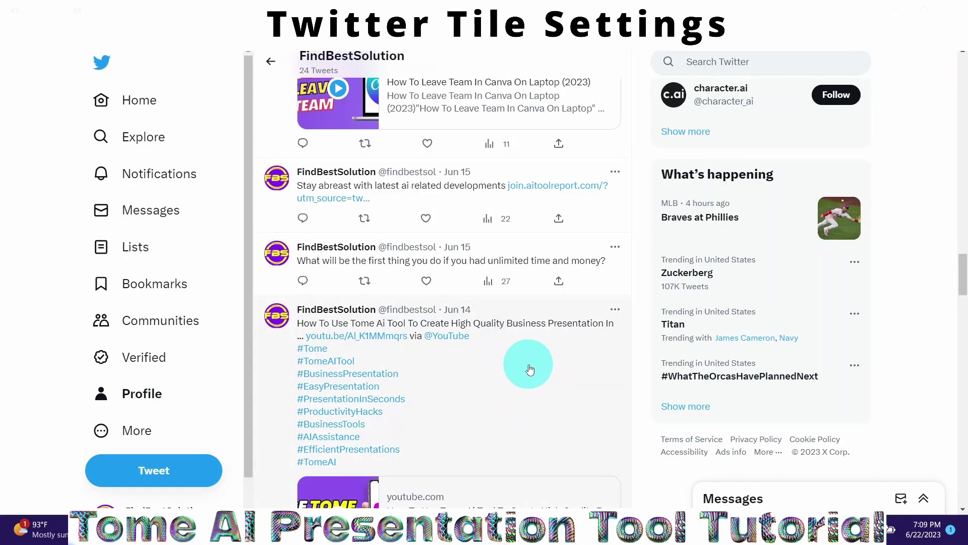
pyautogui.click(560, 284)
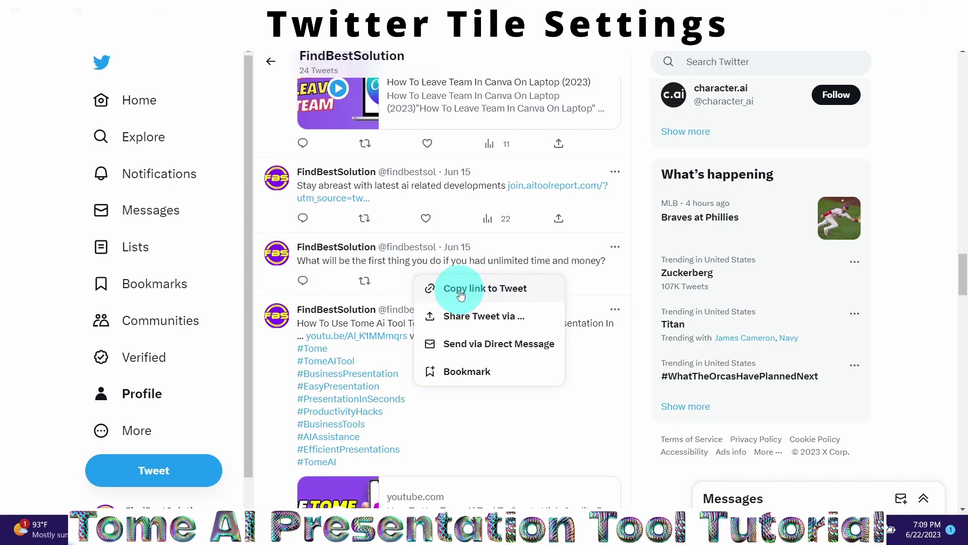
pyautogui.click(461, 292)
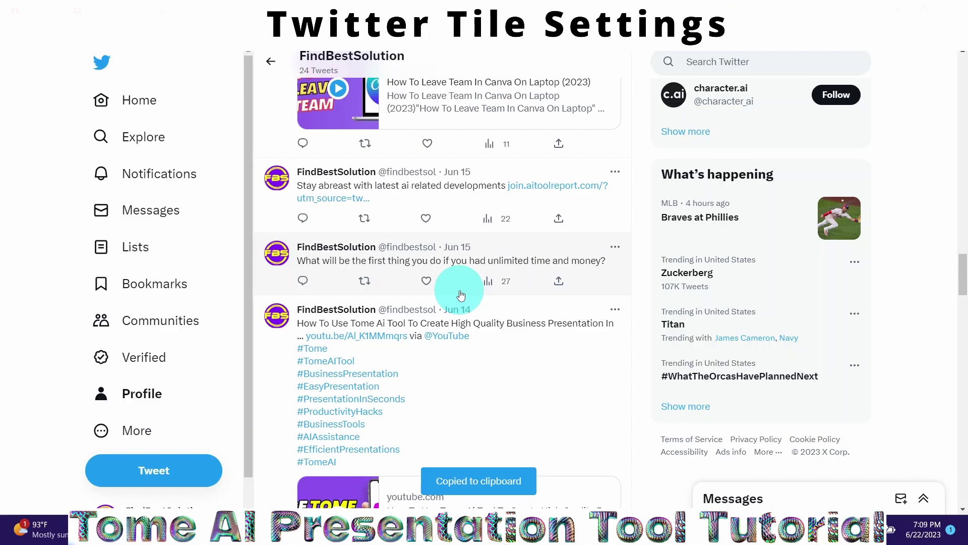
pyautogui.moveTo(624, 530)
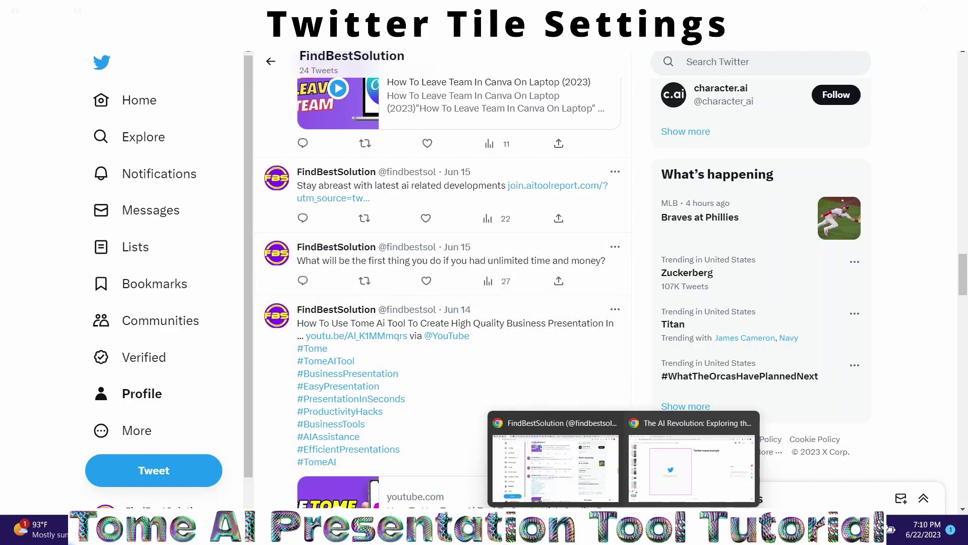
pyautogui.click(682, 456)
# Step: Paste the copied tweet link into the Twitter tile's URL field on slide 11
pyautogui.click(813, 286)
pyautogui.click(813, 286)
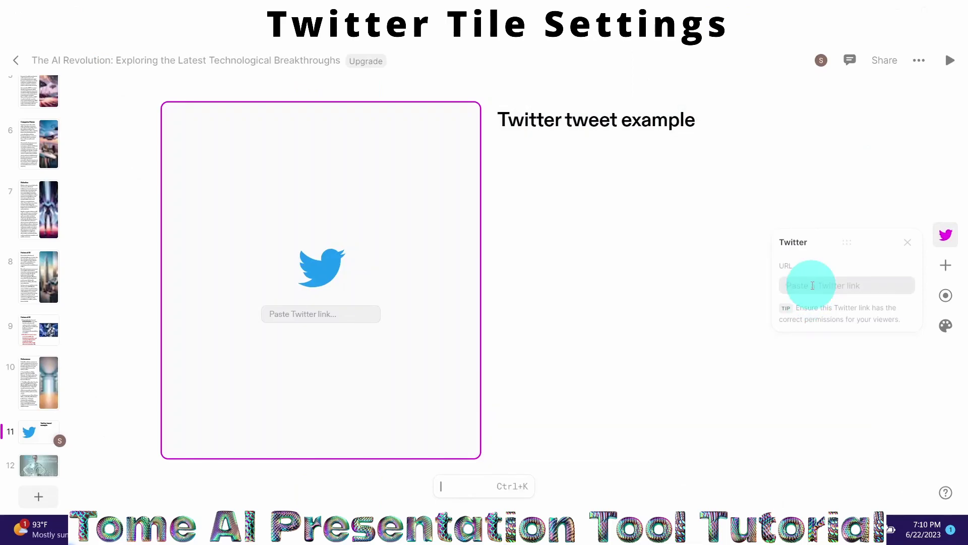
pyautogui.hotkey('ctrl', 'v')
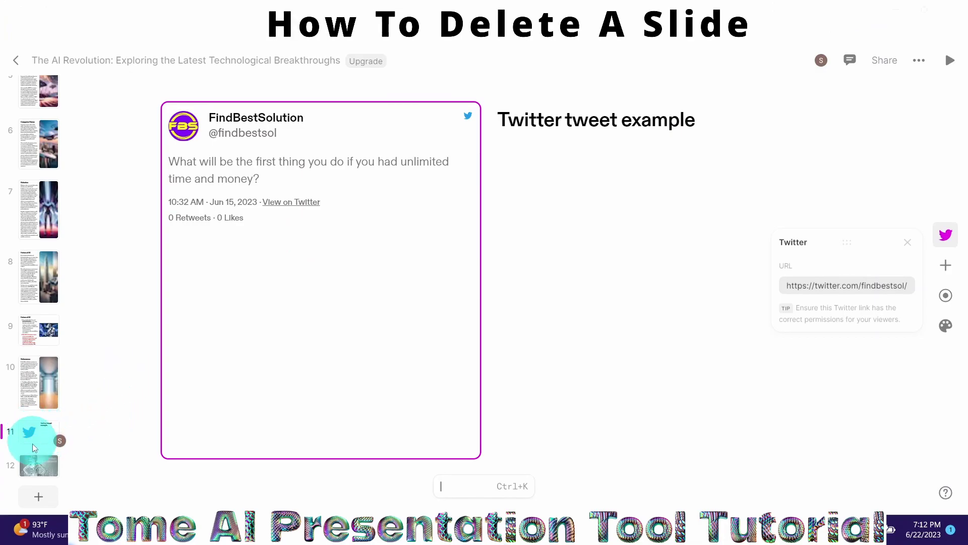
# Step: Delete slide 12, the silver cyborg 'Artificial Intelligence' image slide, from the deck
pyautogui.click(32, 463)
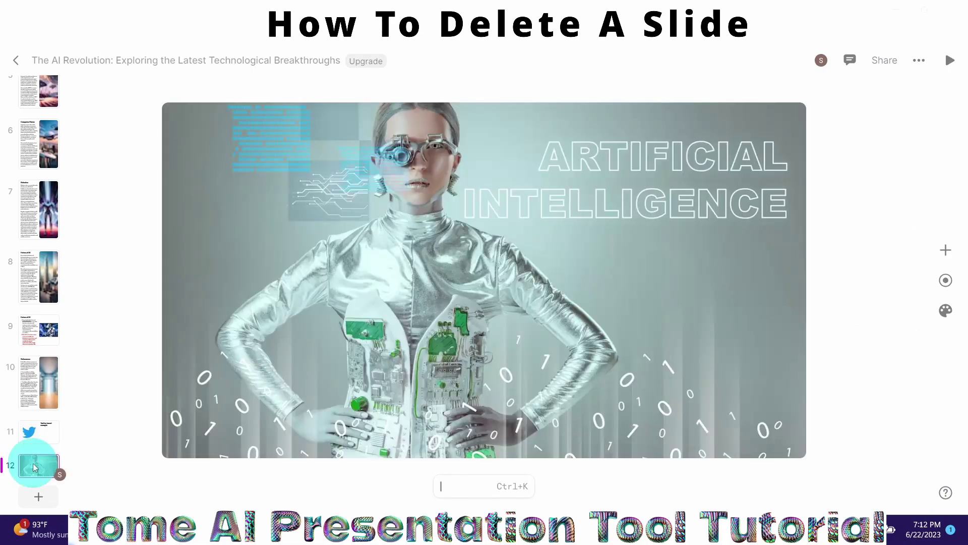
pyautogui.rightClick(33, 466)
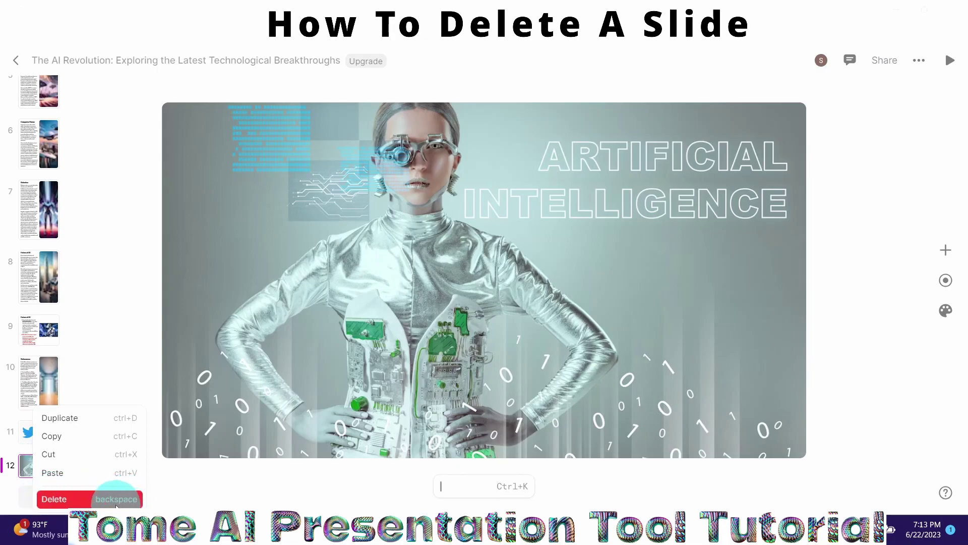
pyautogui.click(28, 473)
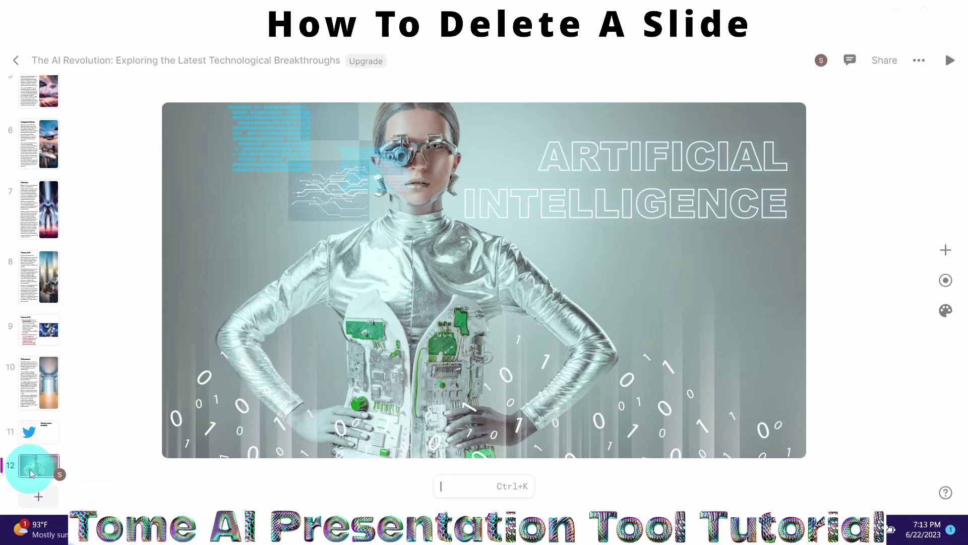
pyautogui.press('Delete')
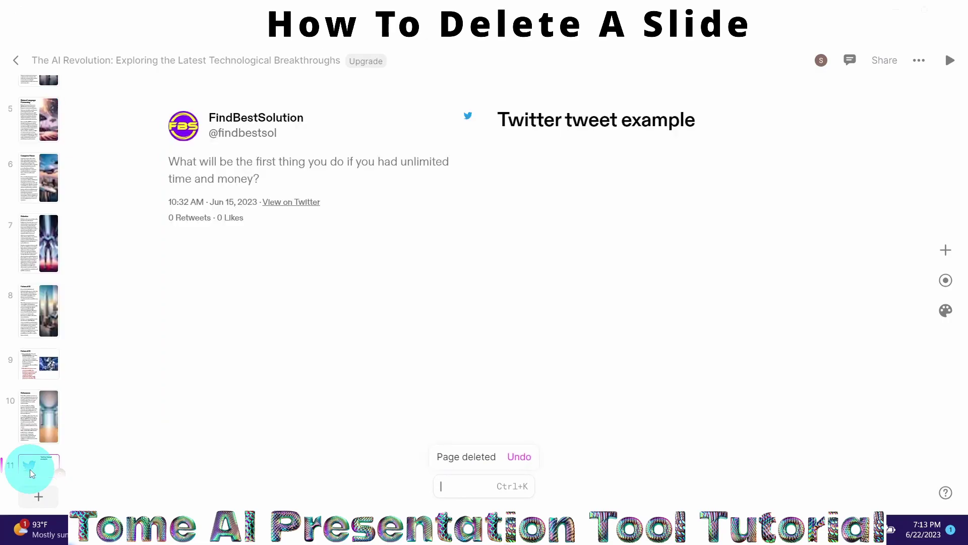
# Step: Return to the dashboard and delete one of the two untitled 'New Tome' presentations
pyautogui.click(16, 65)
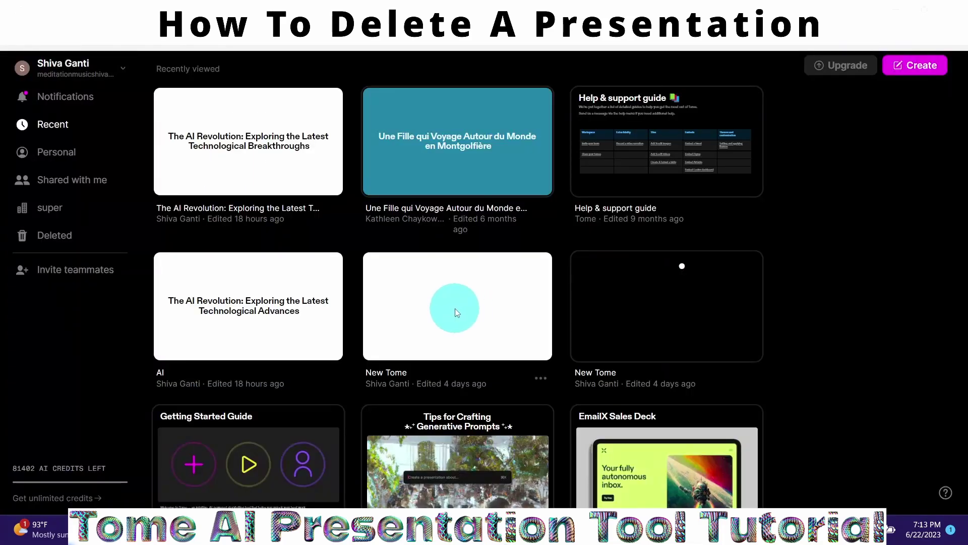
pyautogui.rightClick(455, 307)
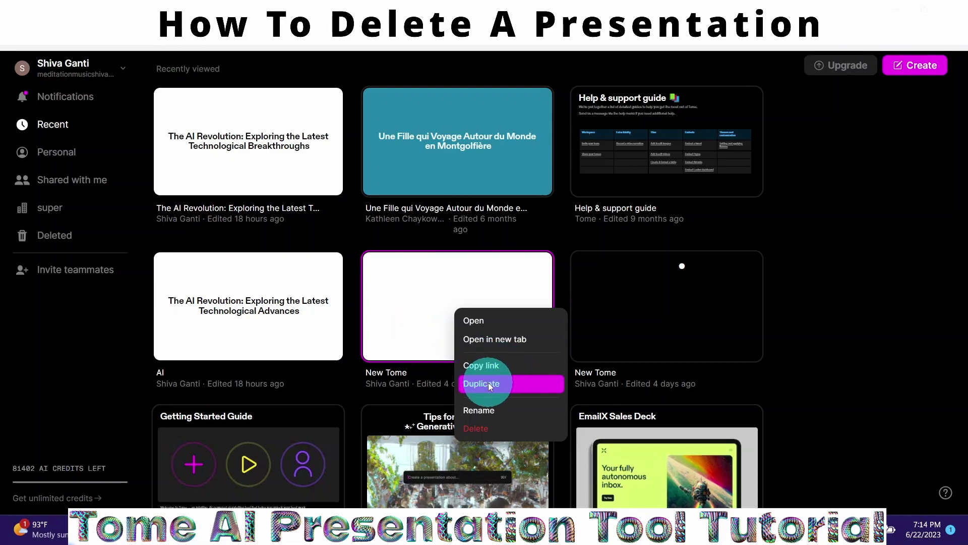
pyautogui.click(482, 427)
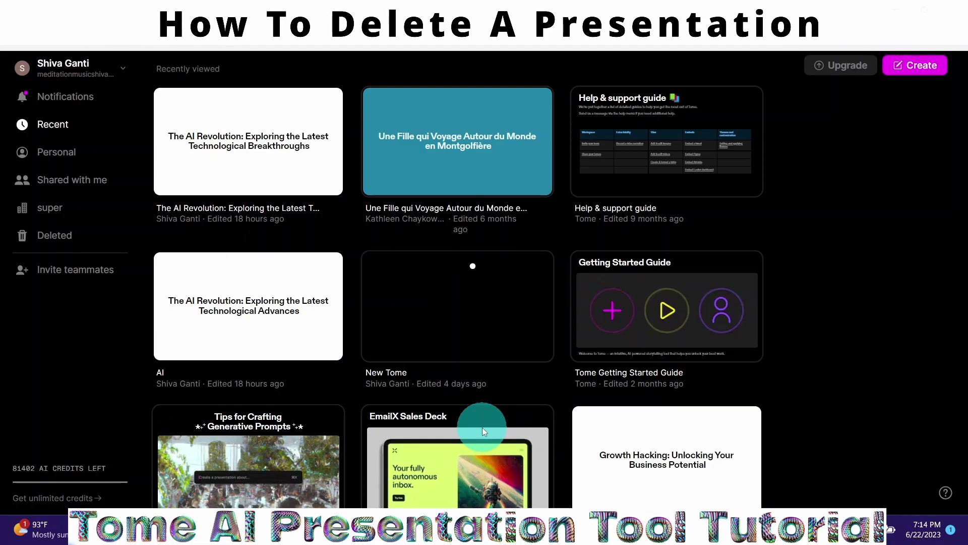